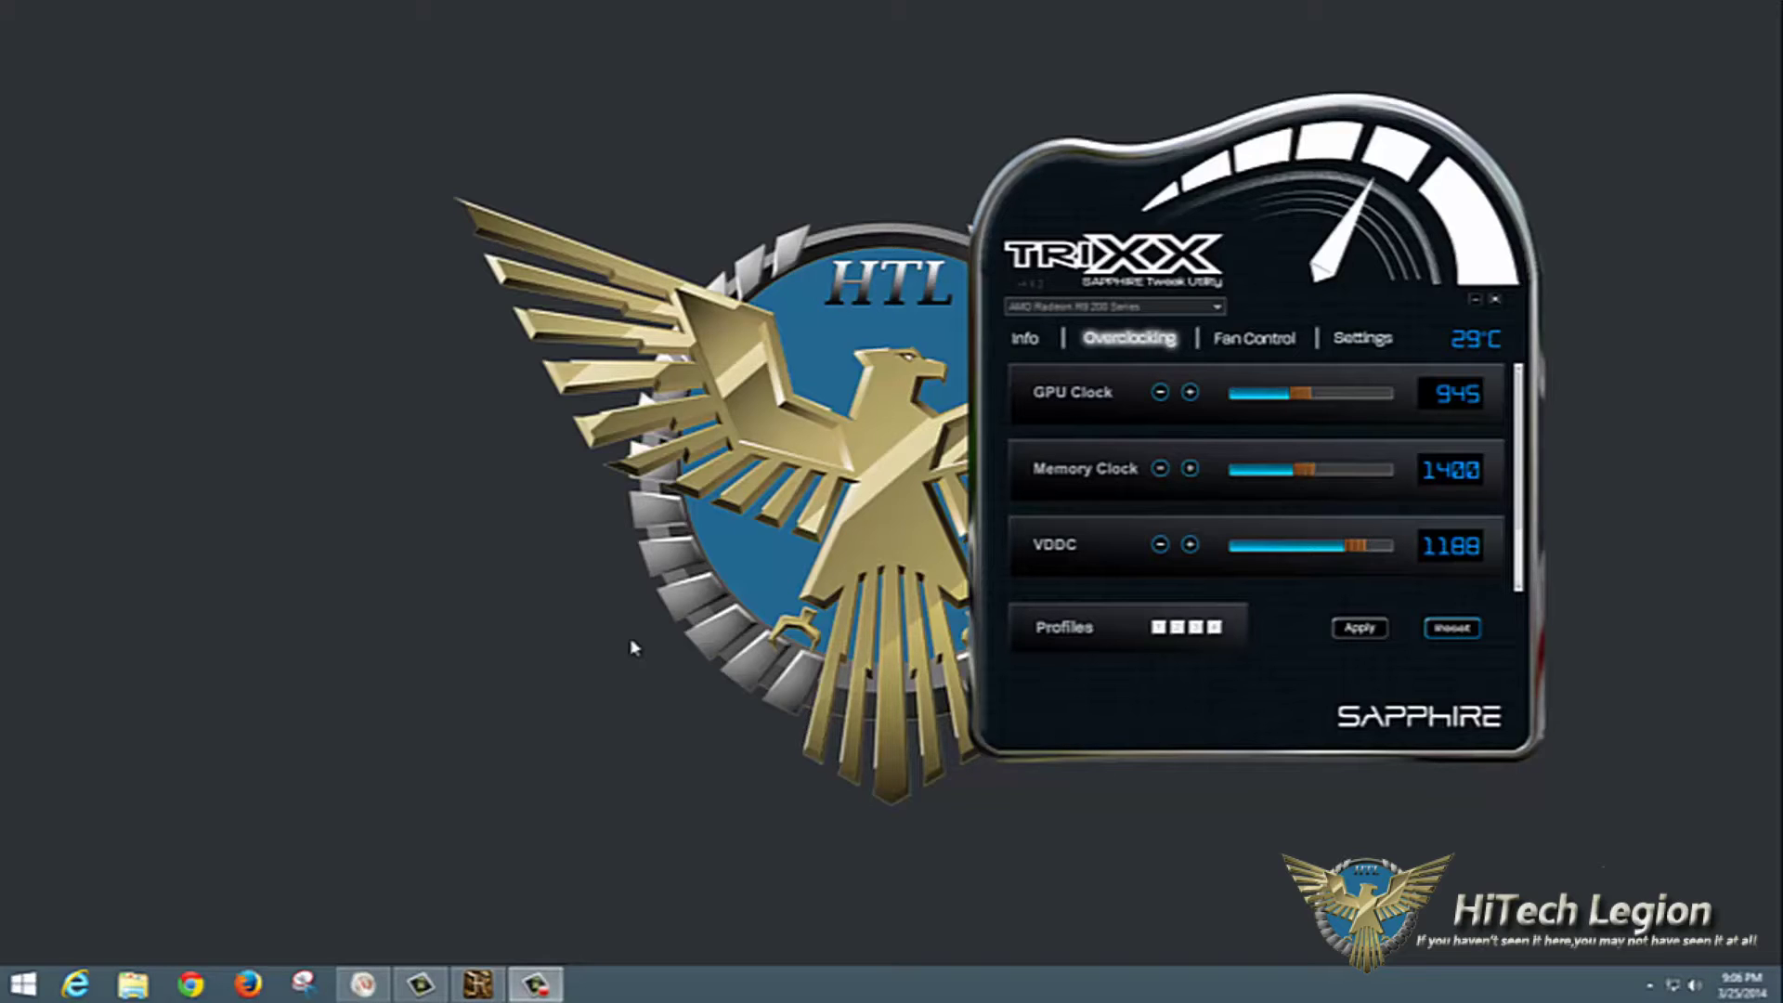
click(1027, 359)
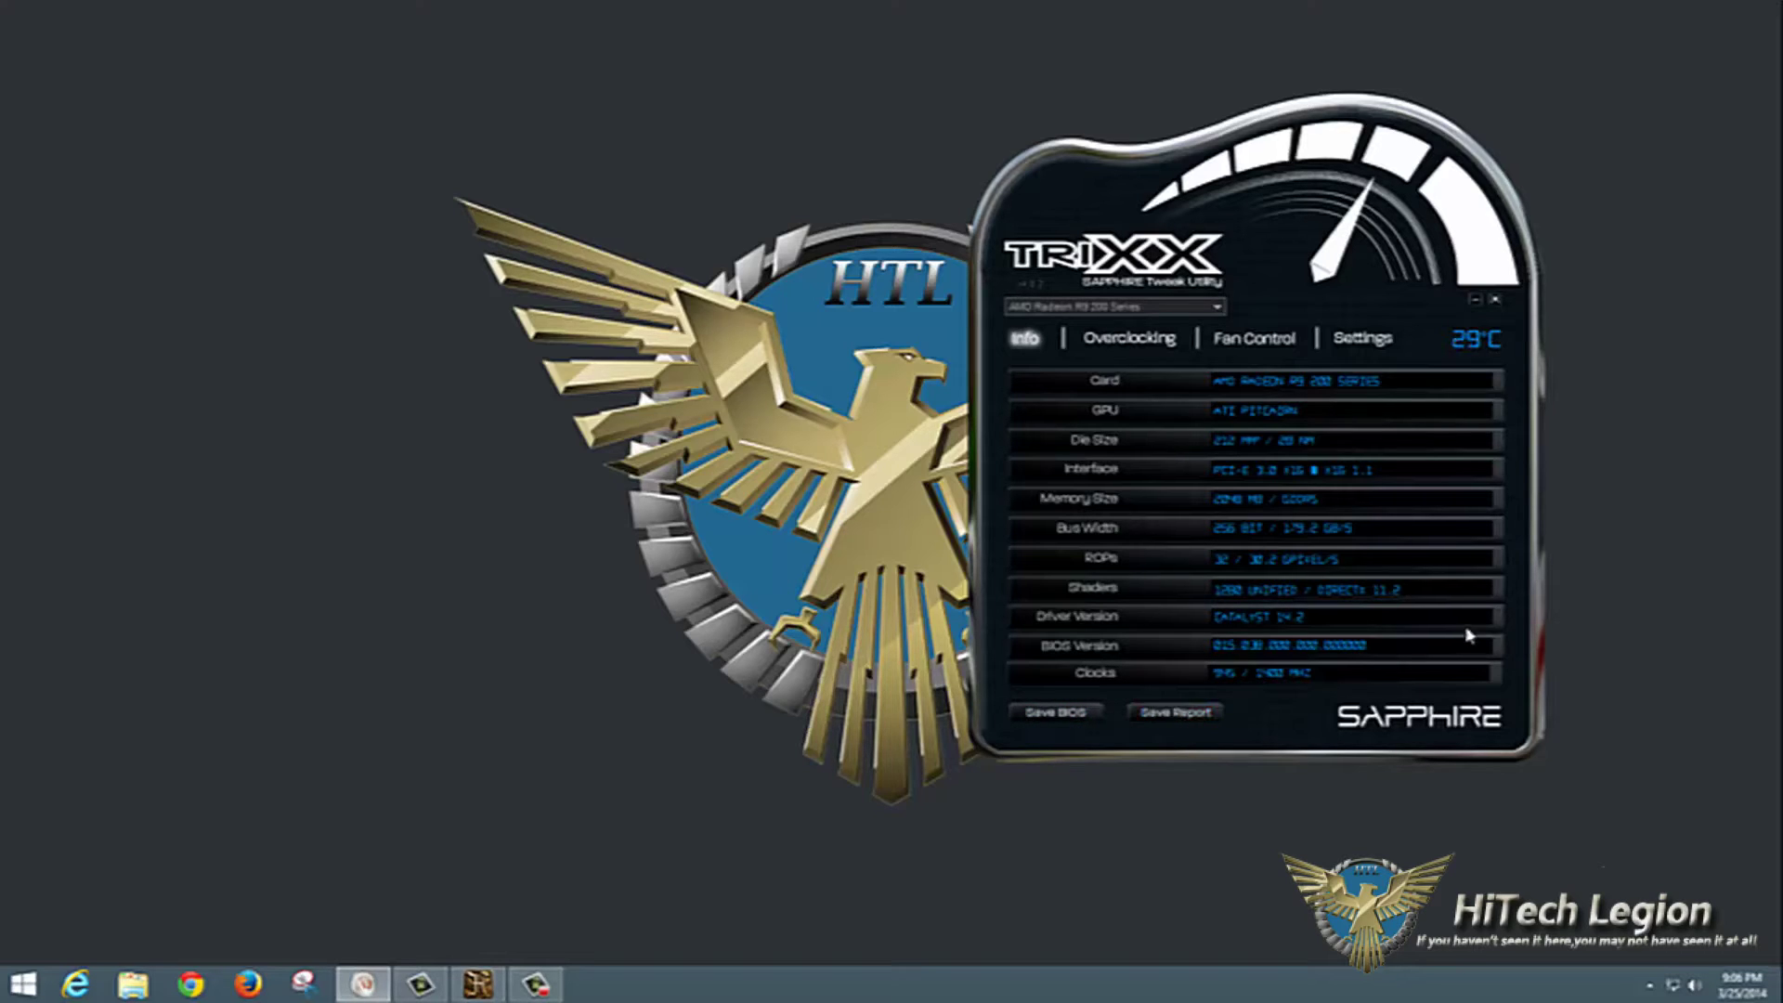
click(1135, 307)
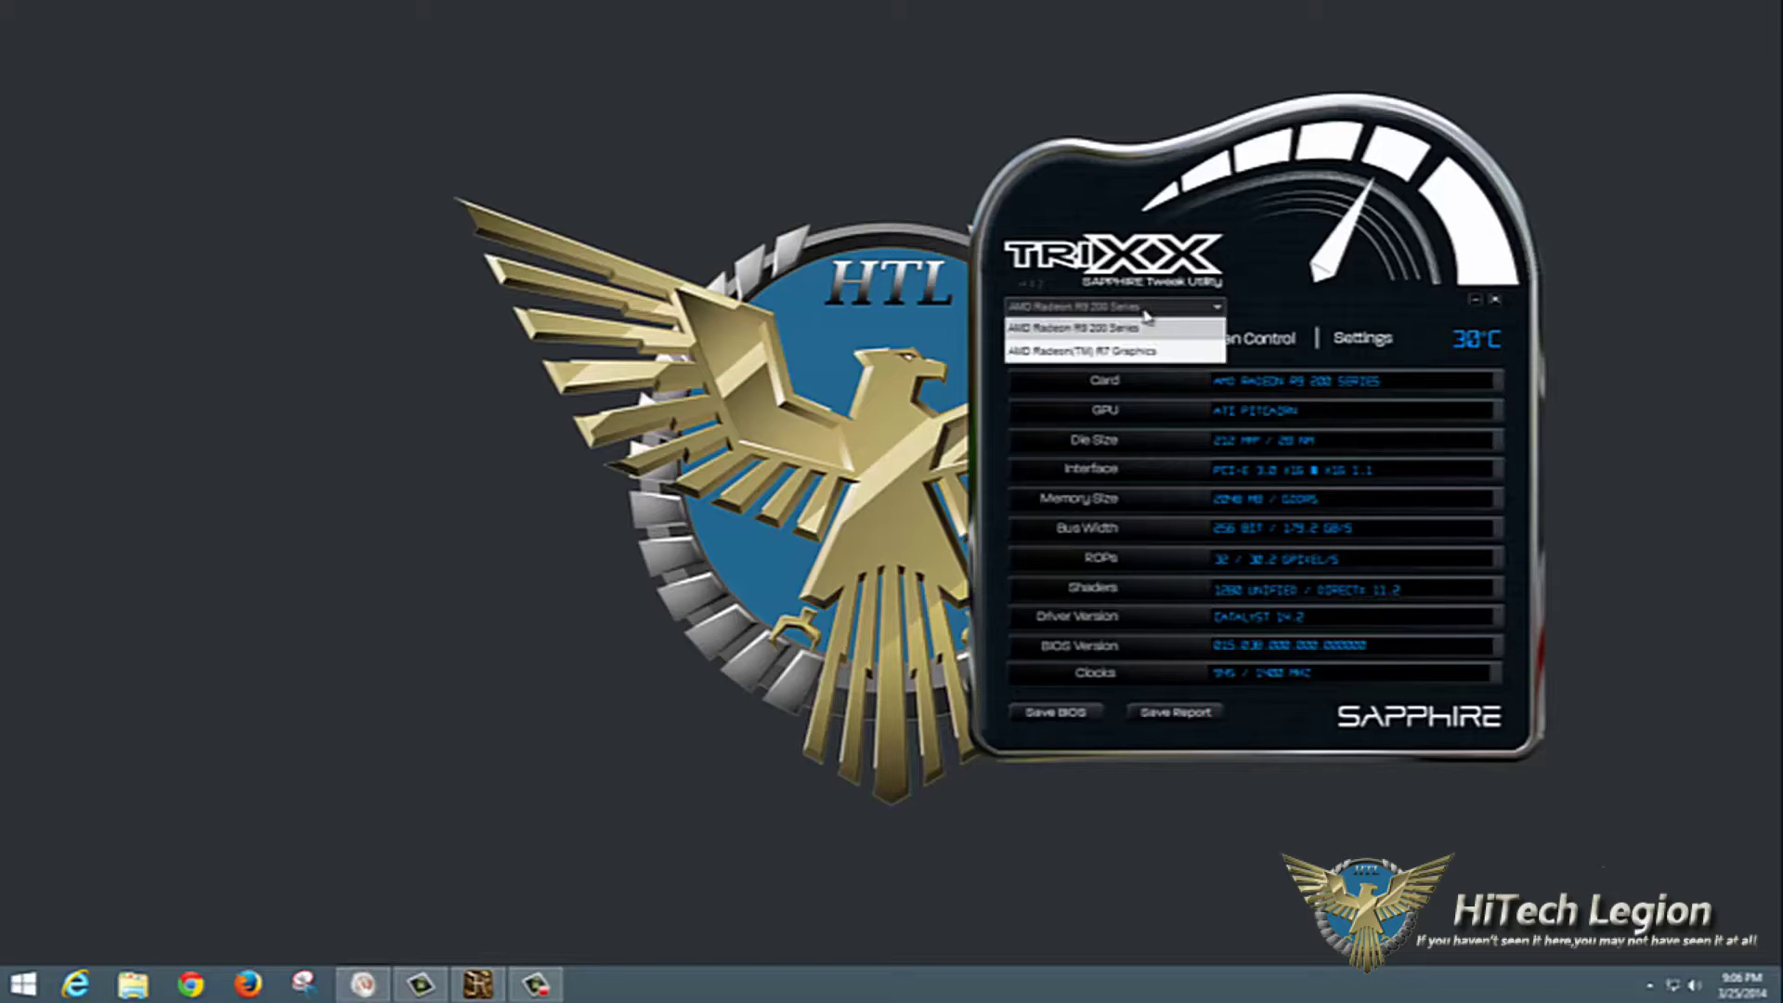
click(1086, 353)
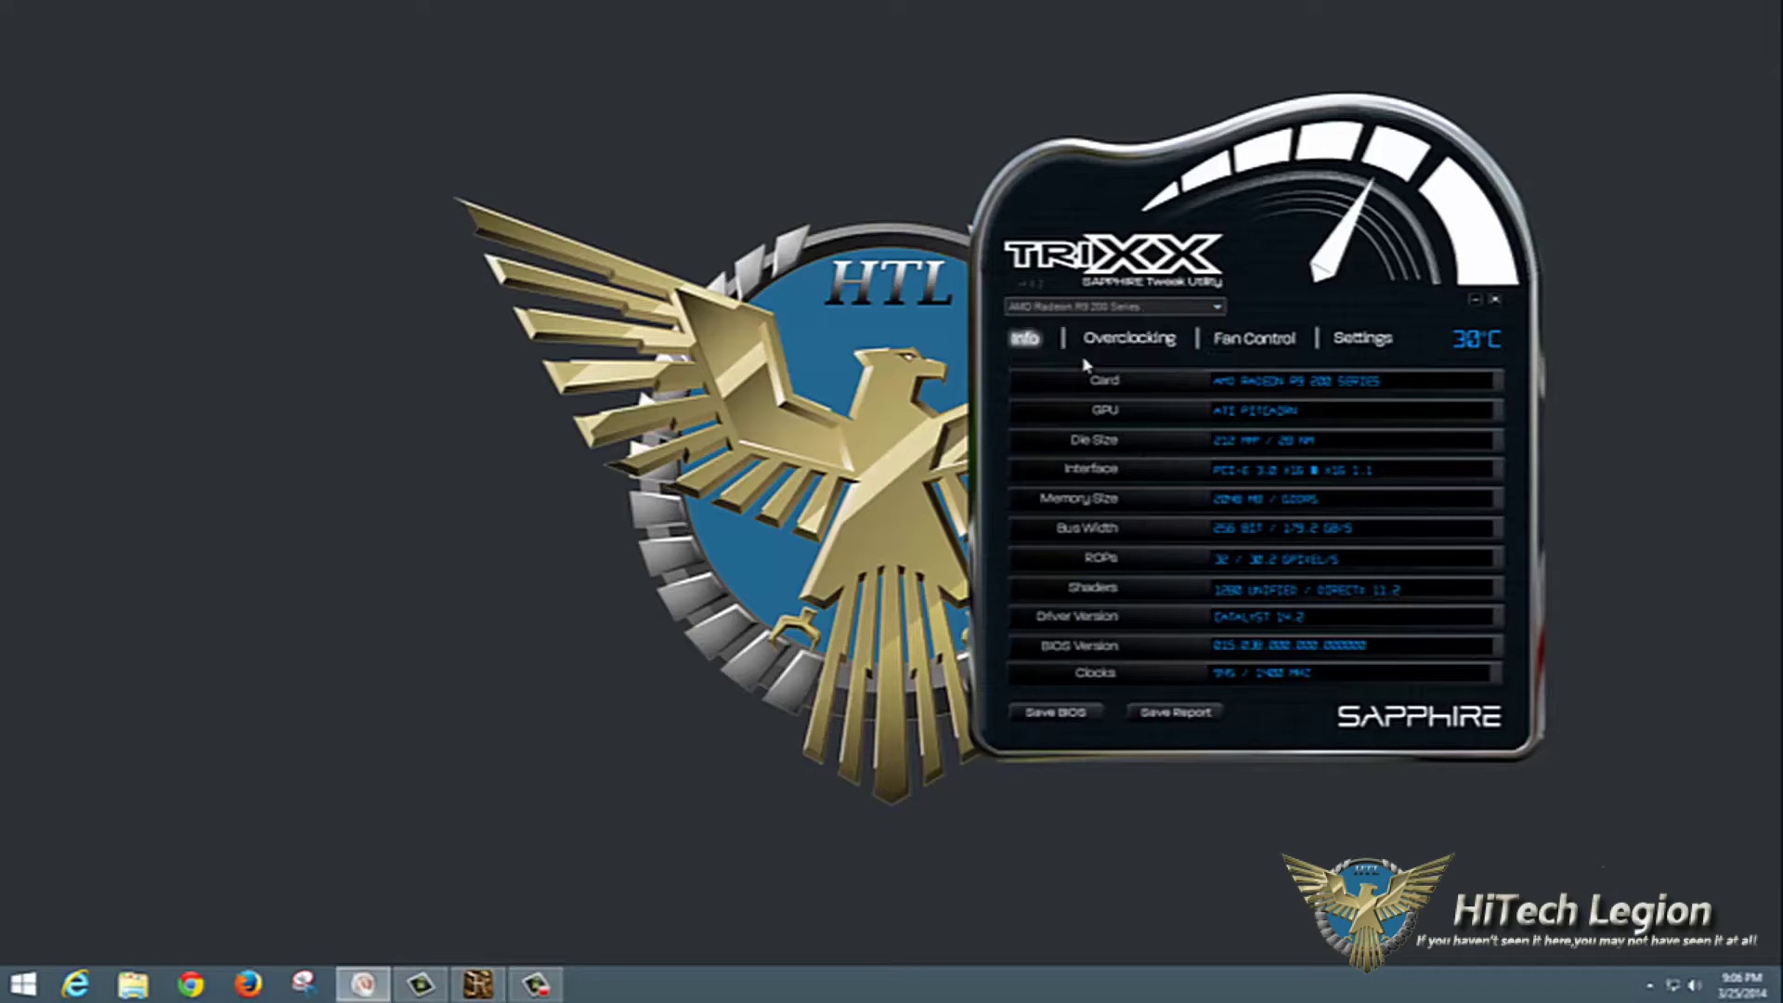
click(1145, 316)
click(1143, 327)
click(1151, 309)
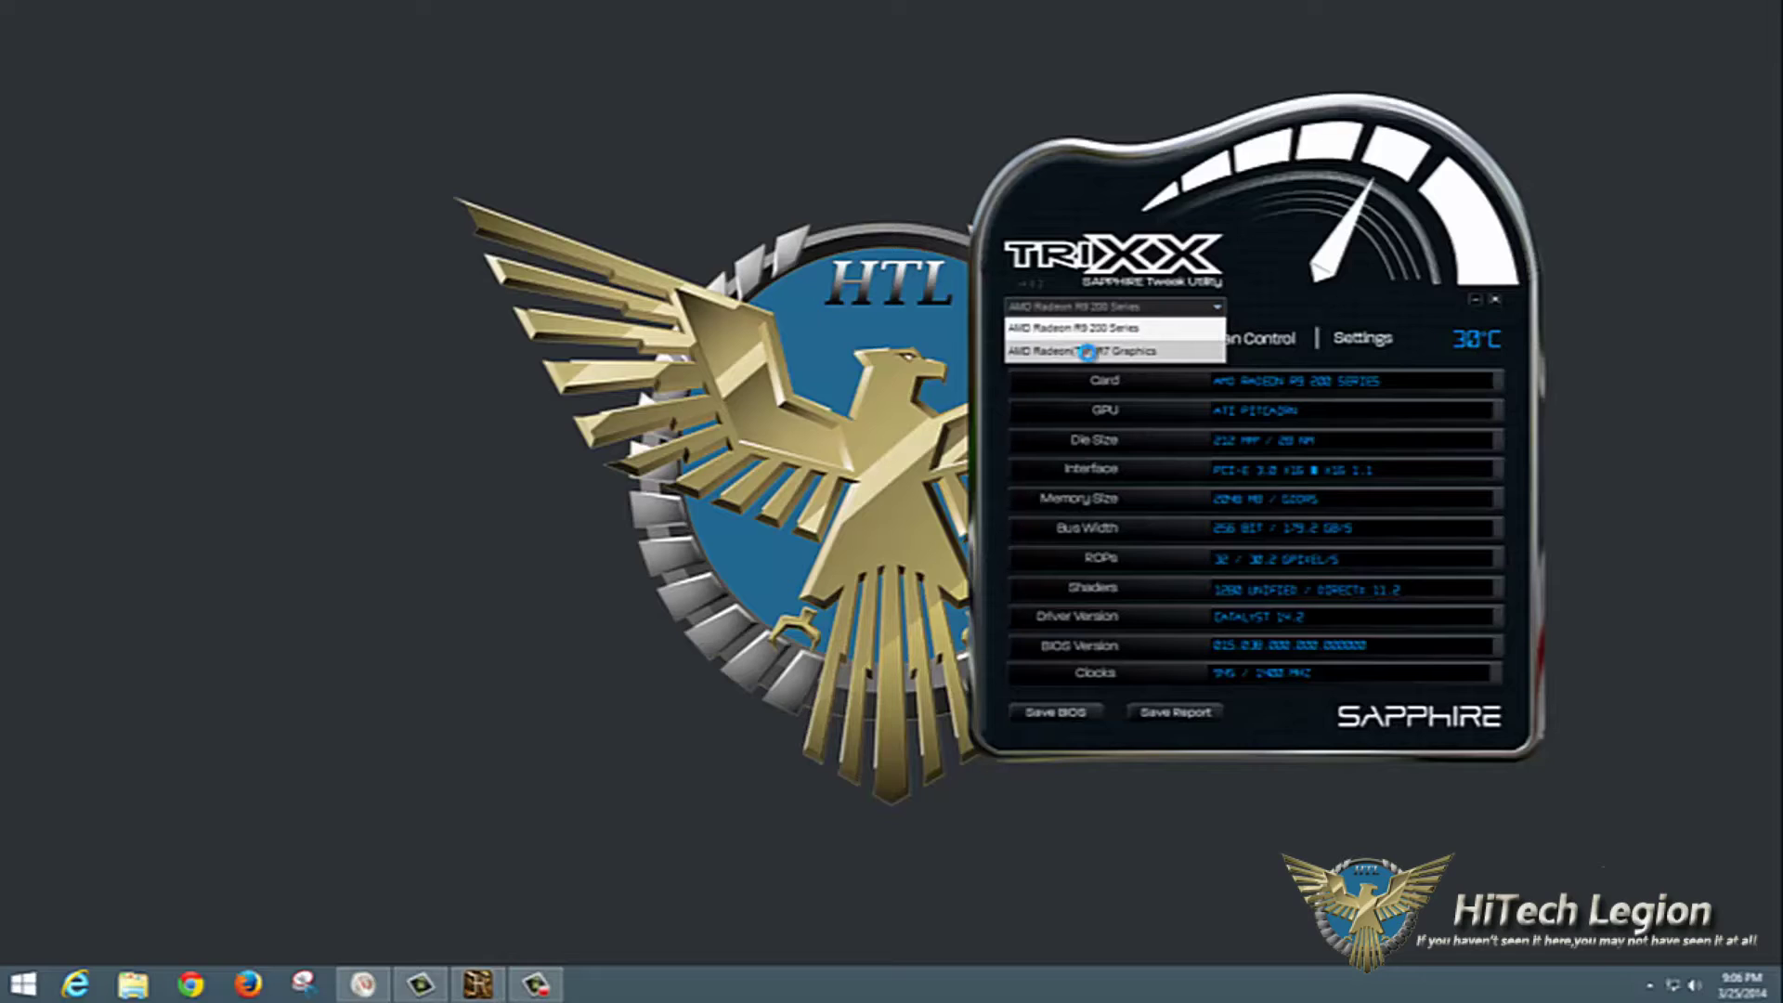
click(1092, 355)
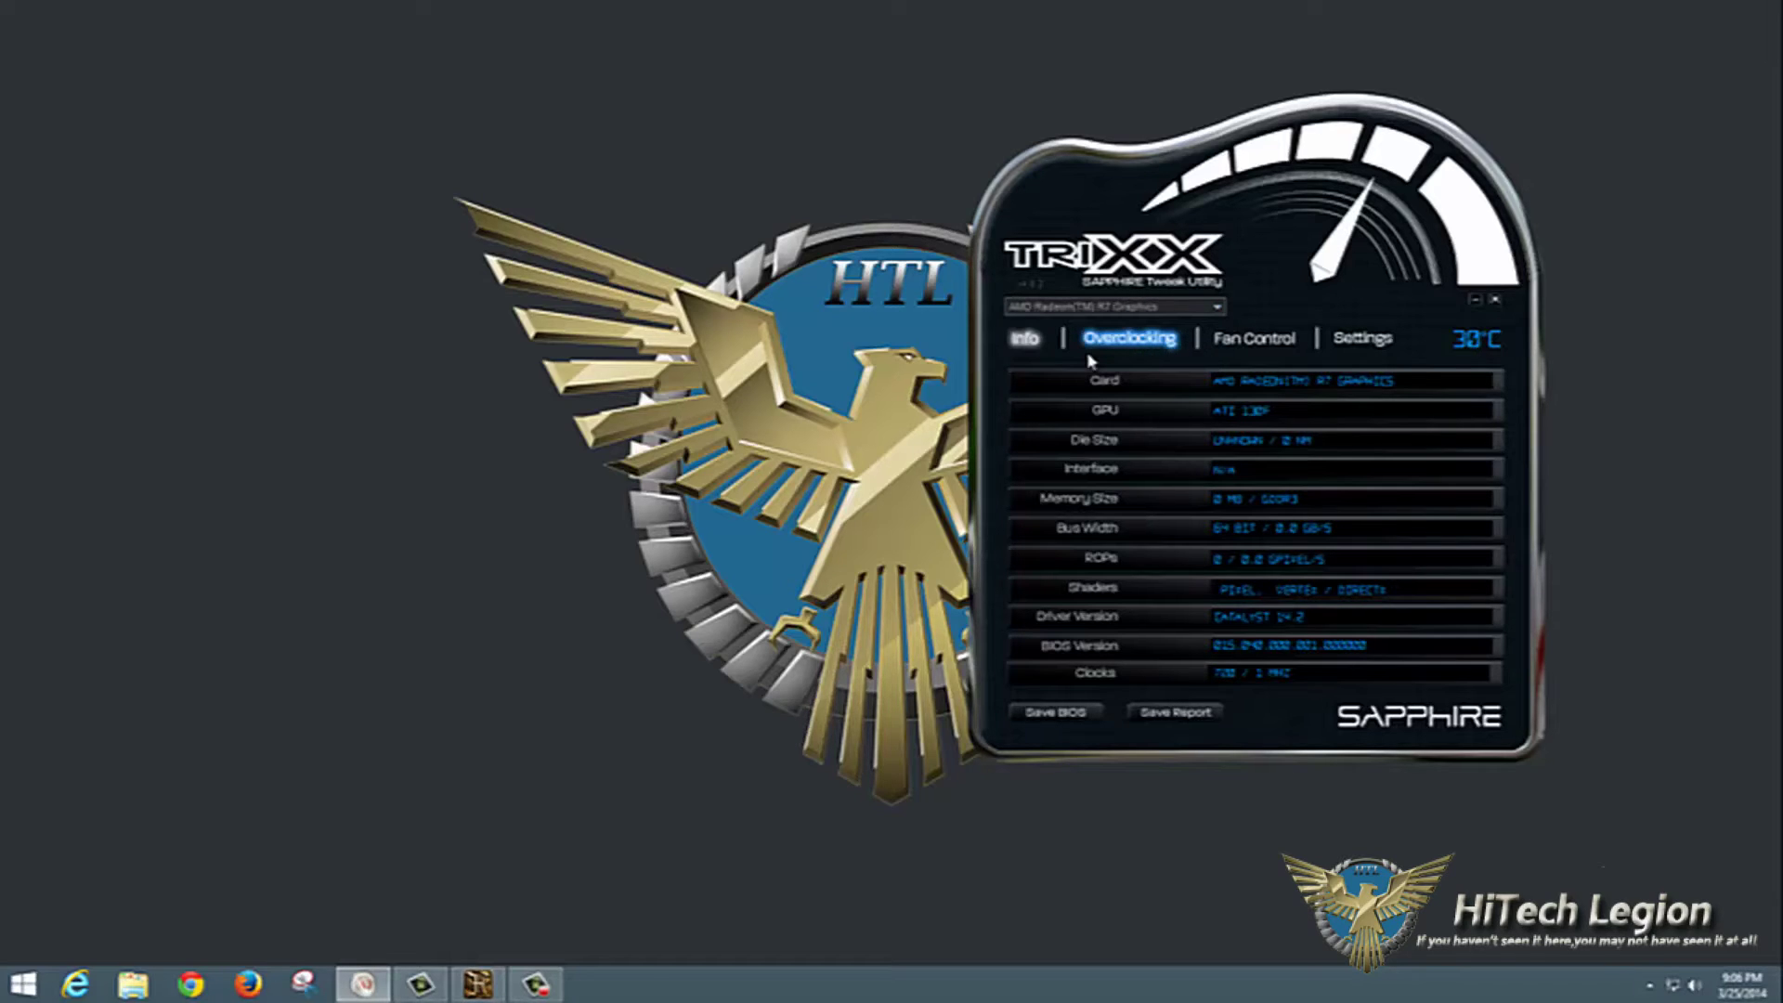
click(1155, 307)
click(1140, 331)
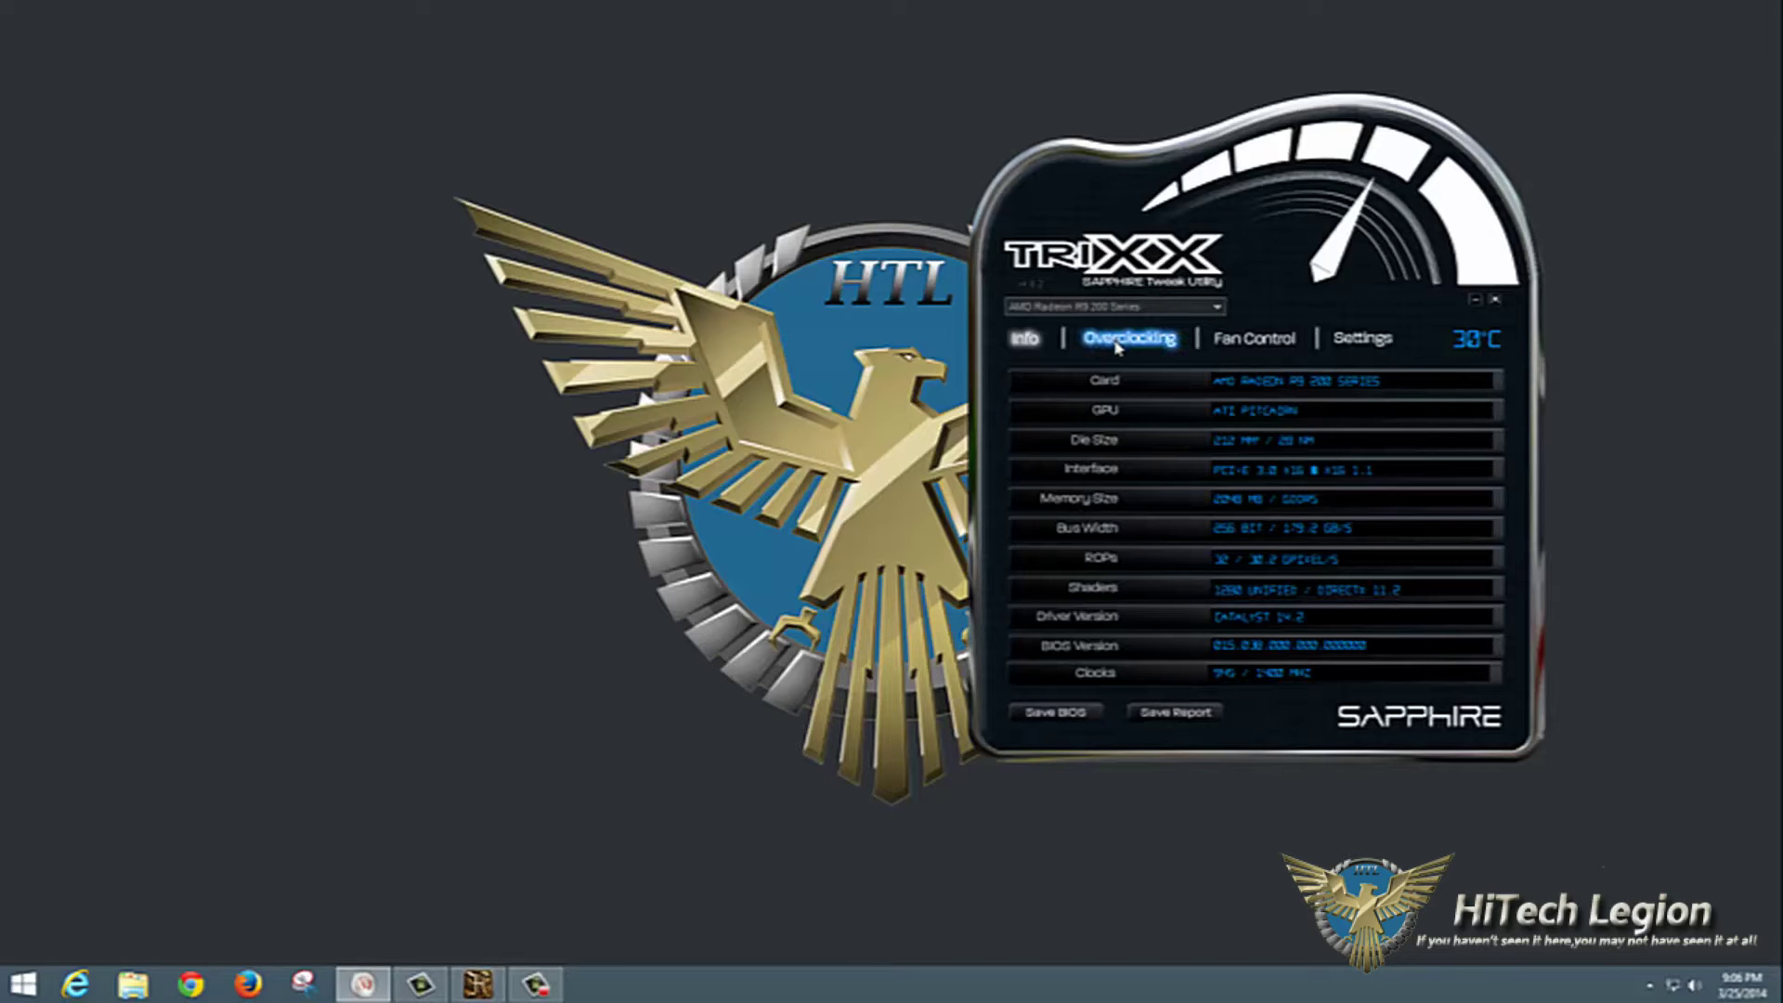
Step: Show the Fan Control page, with current fan speed 20% and fan mode Automatic
click(1120, 341)
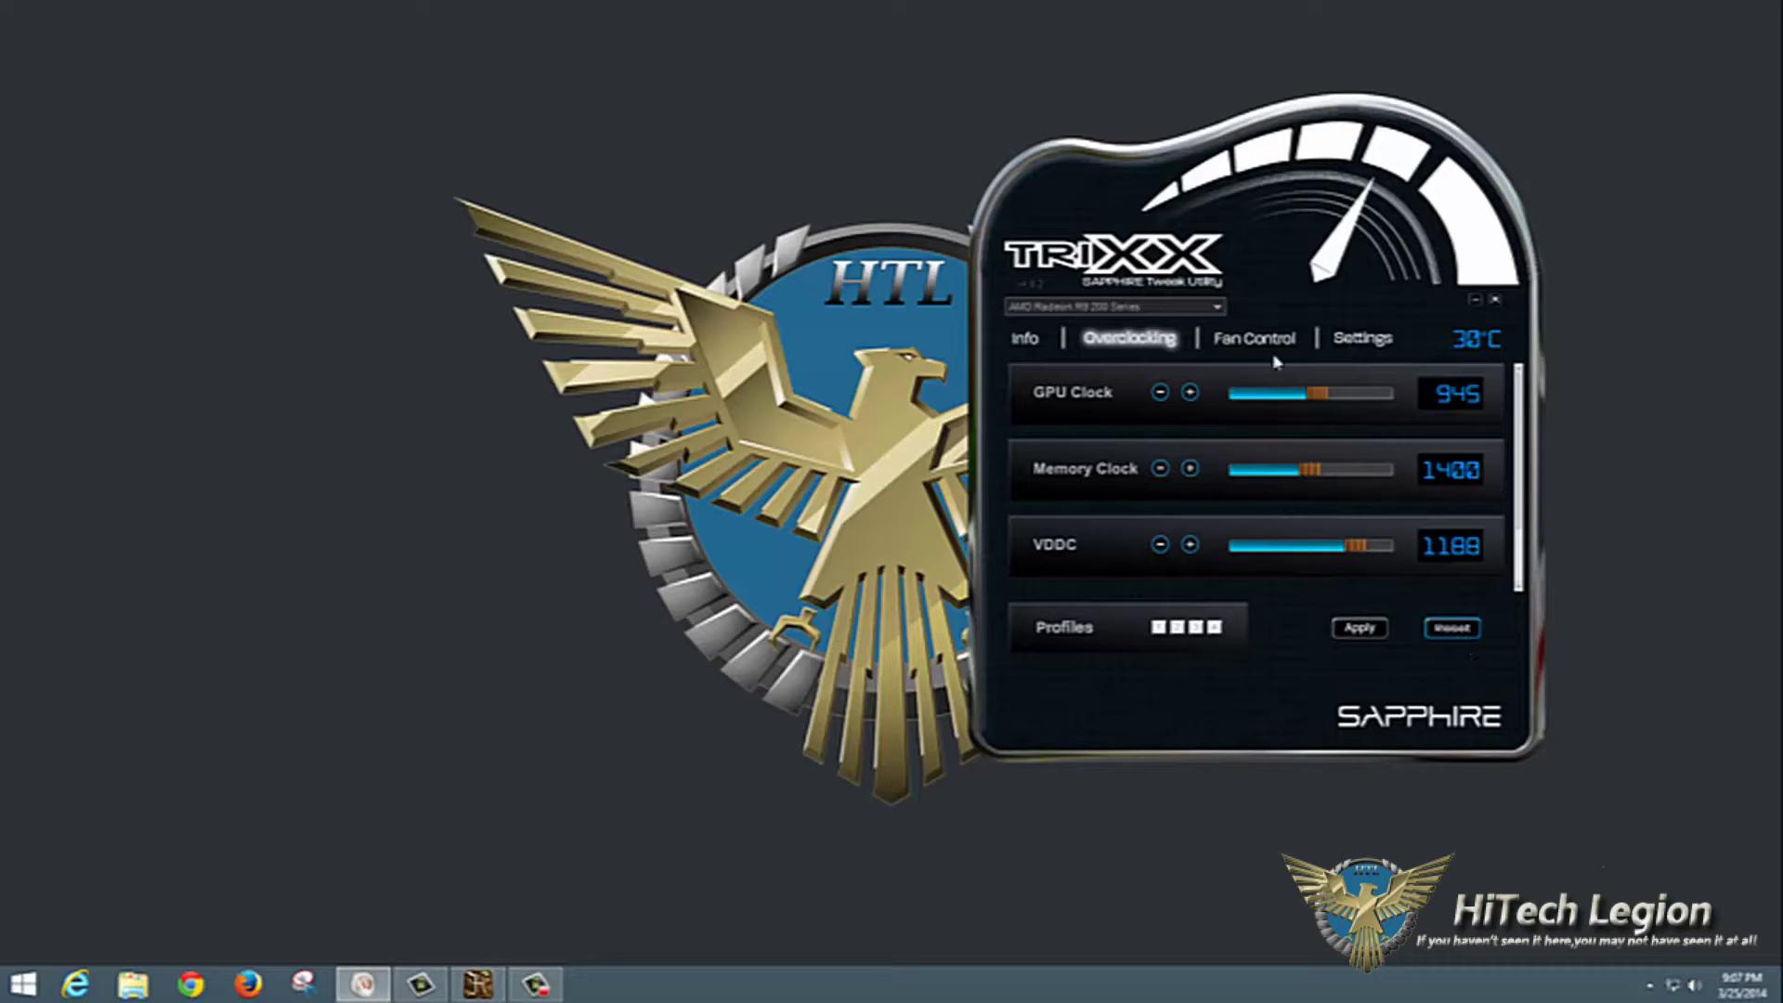
click(1254, 338)
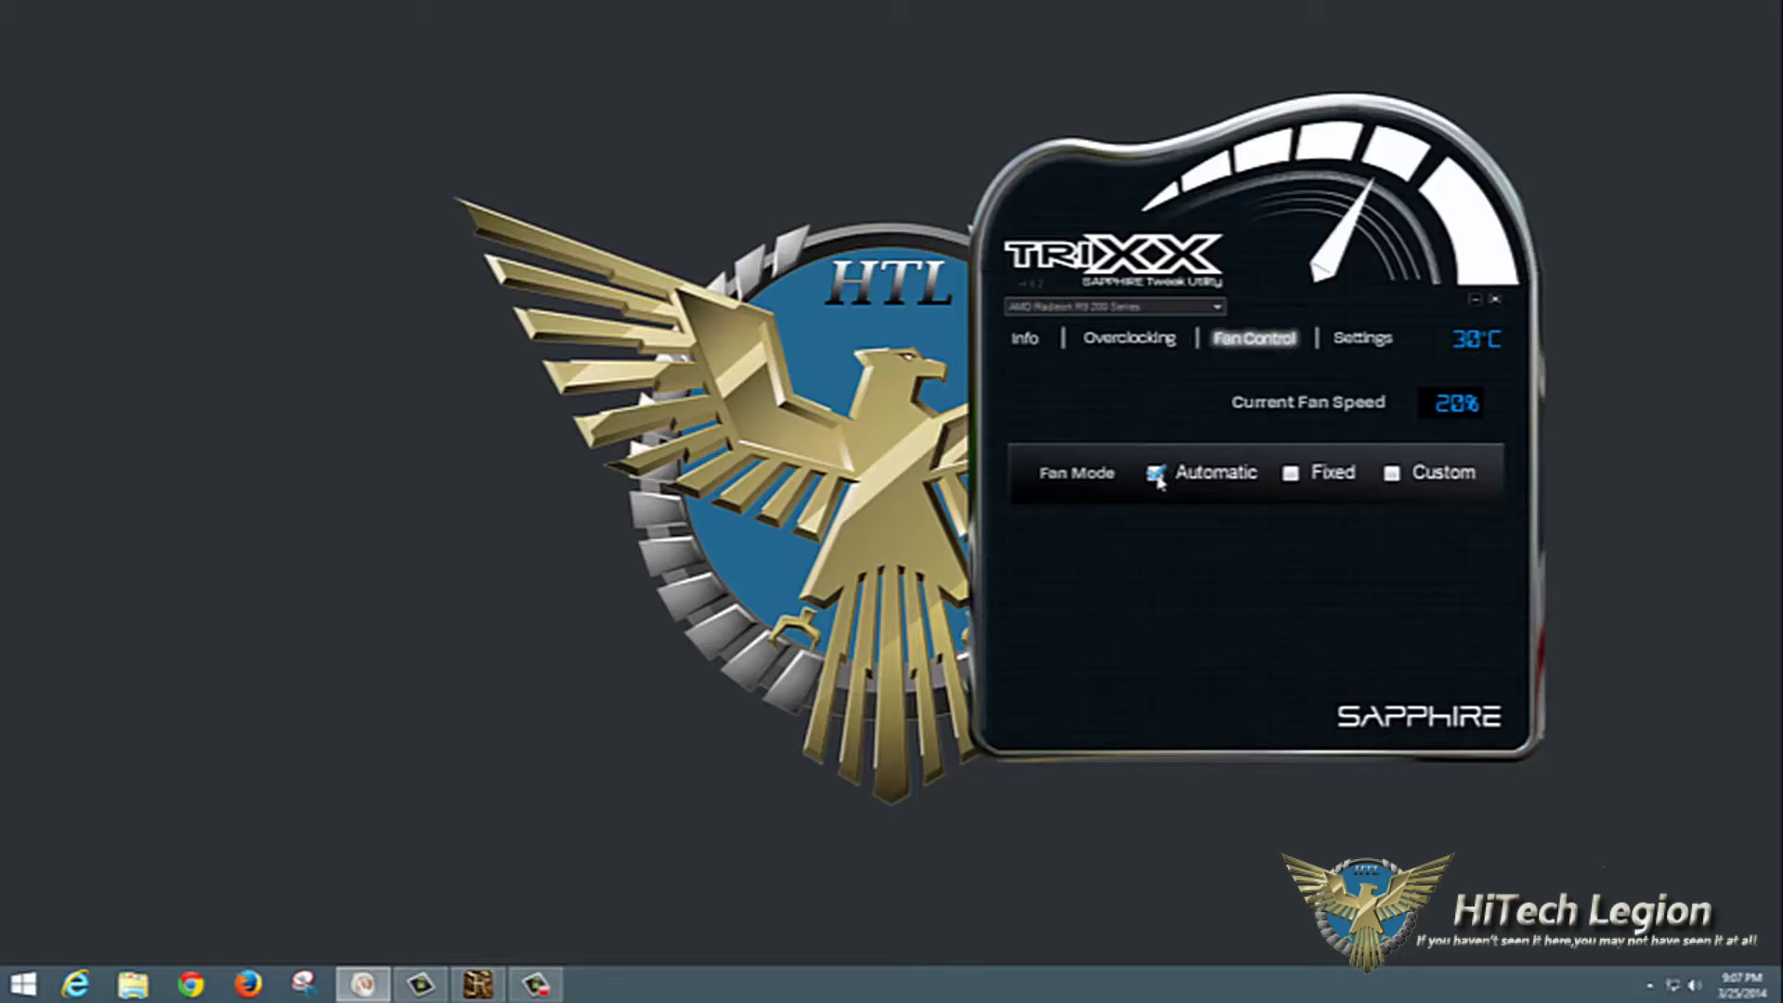
click(1293, 475)
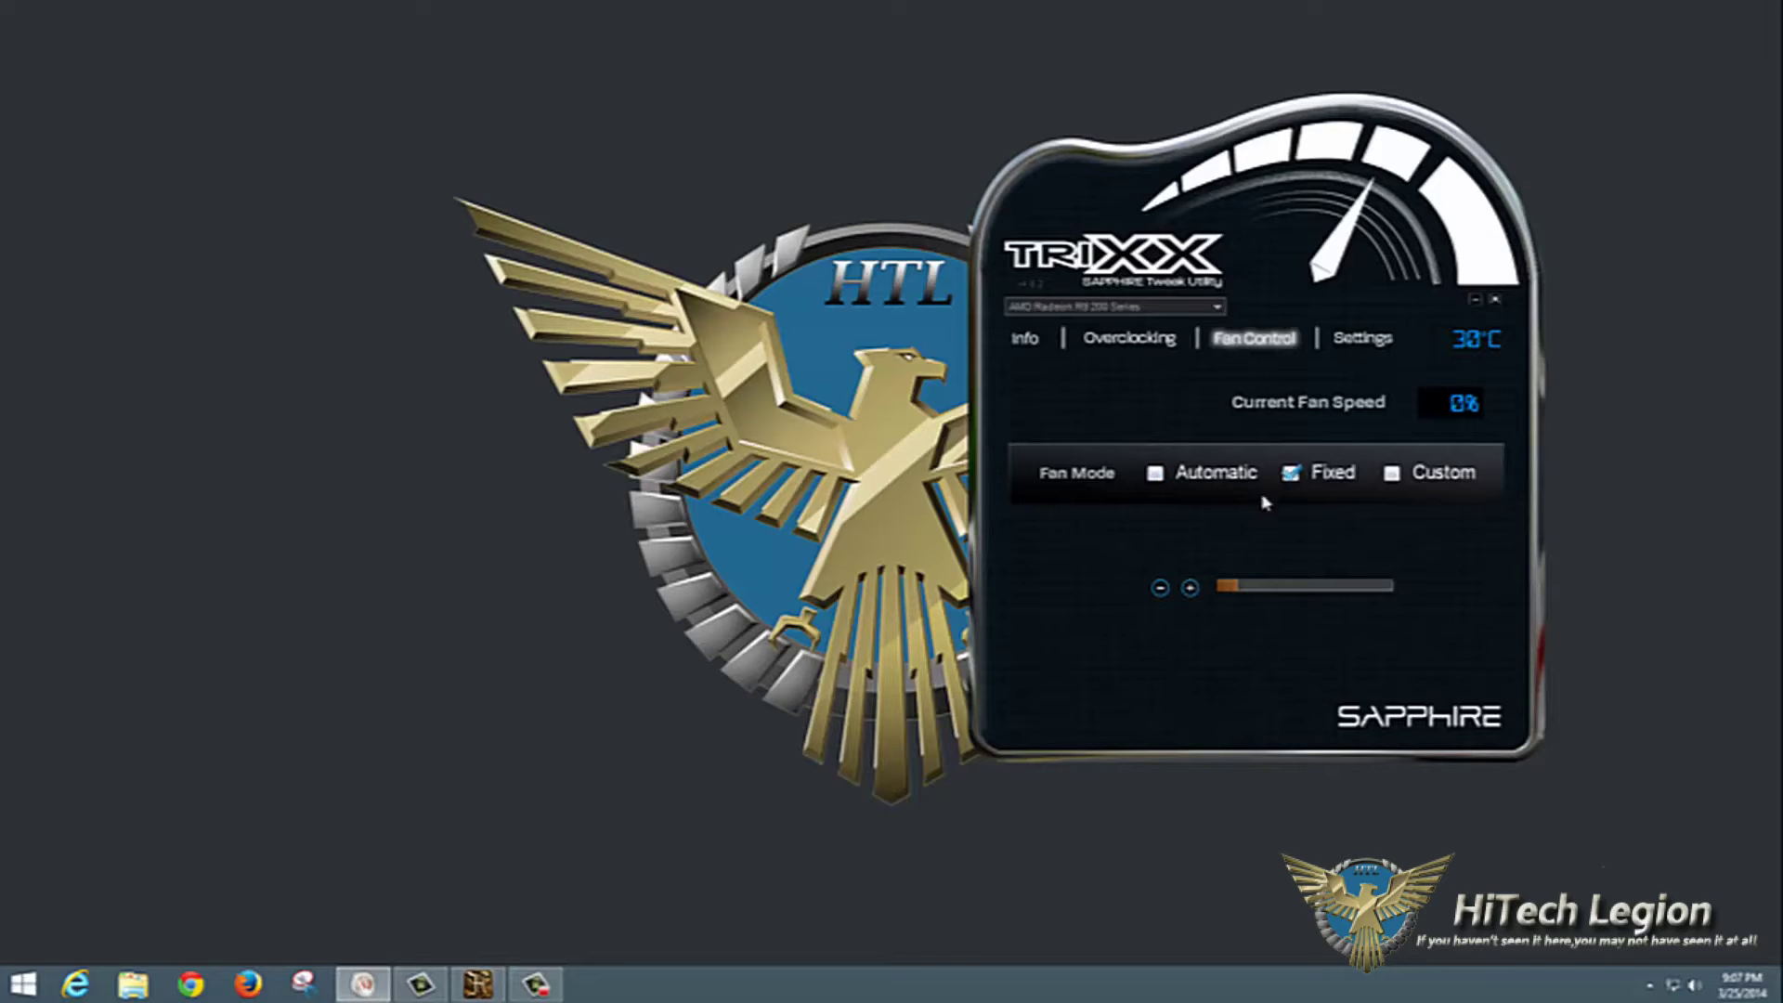
drag(1224, 586, 1122, 581)
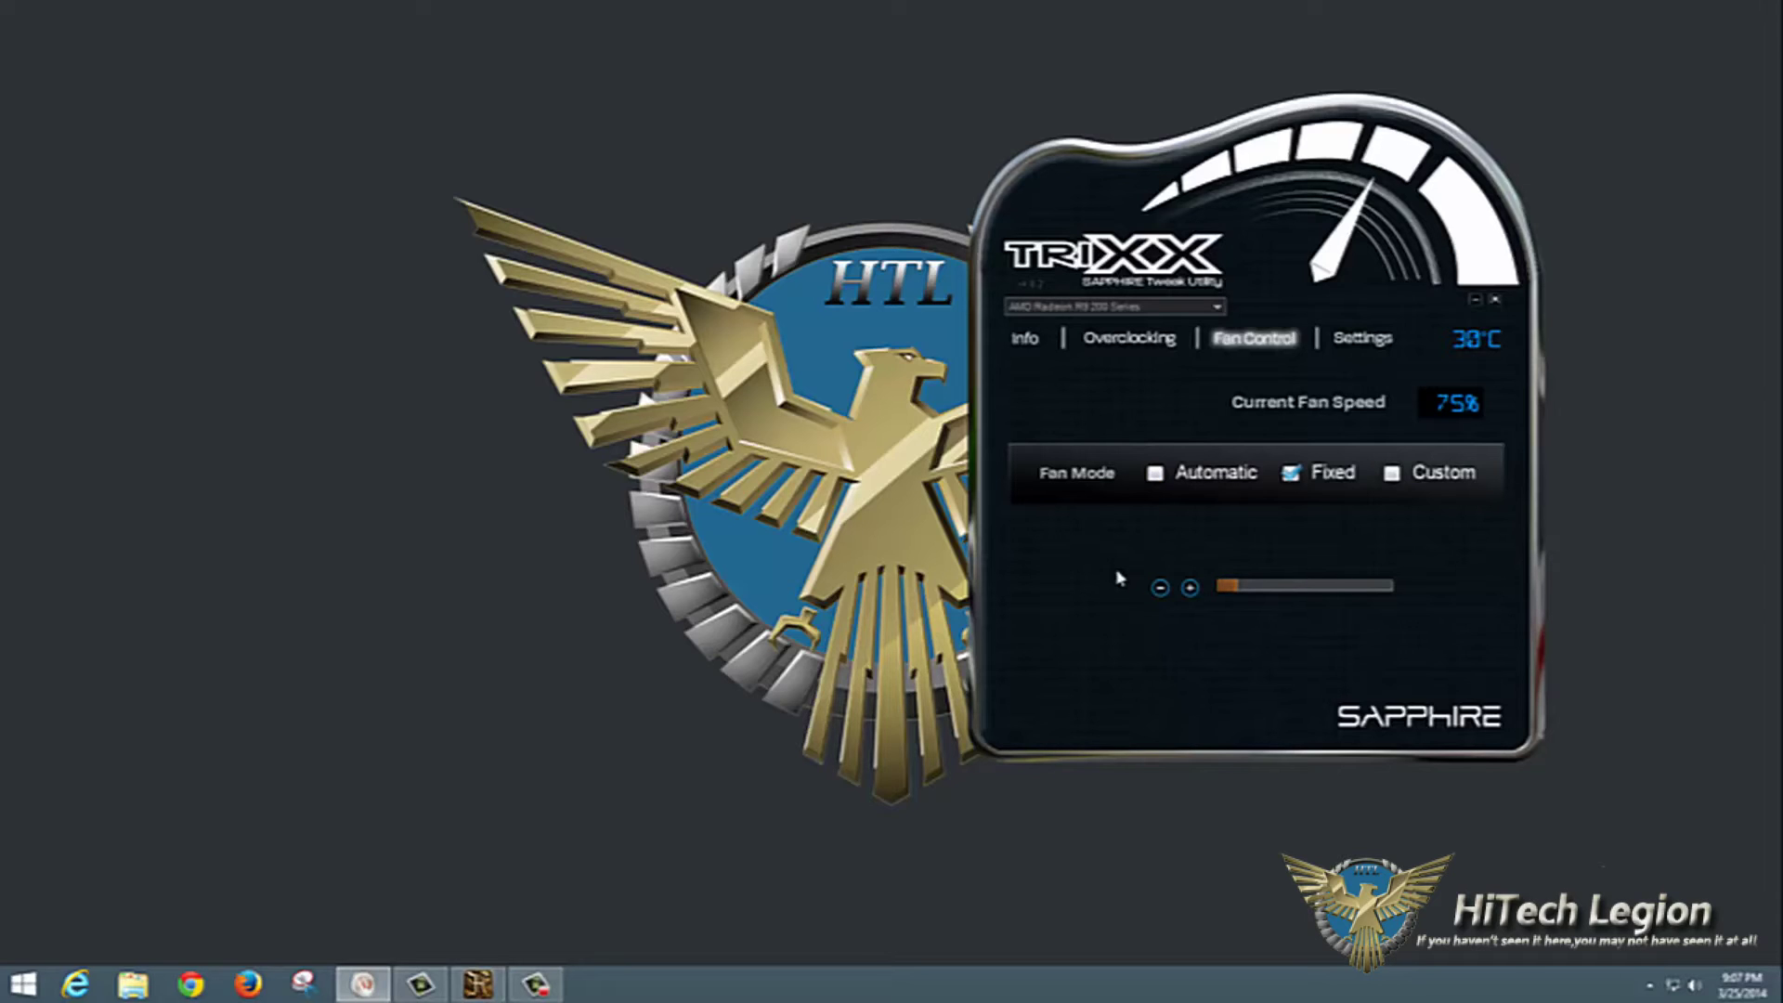
click(1395, 475)
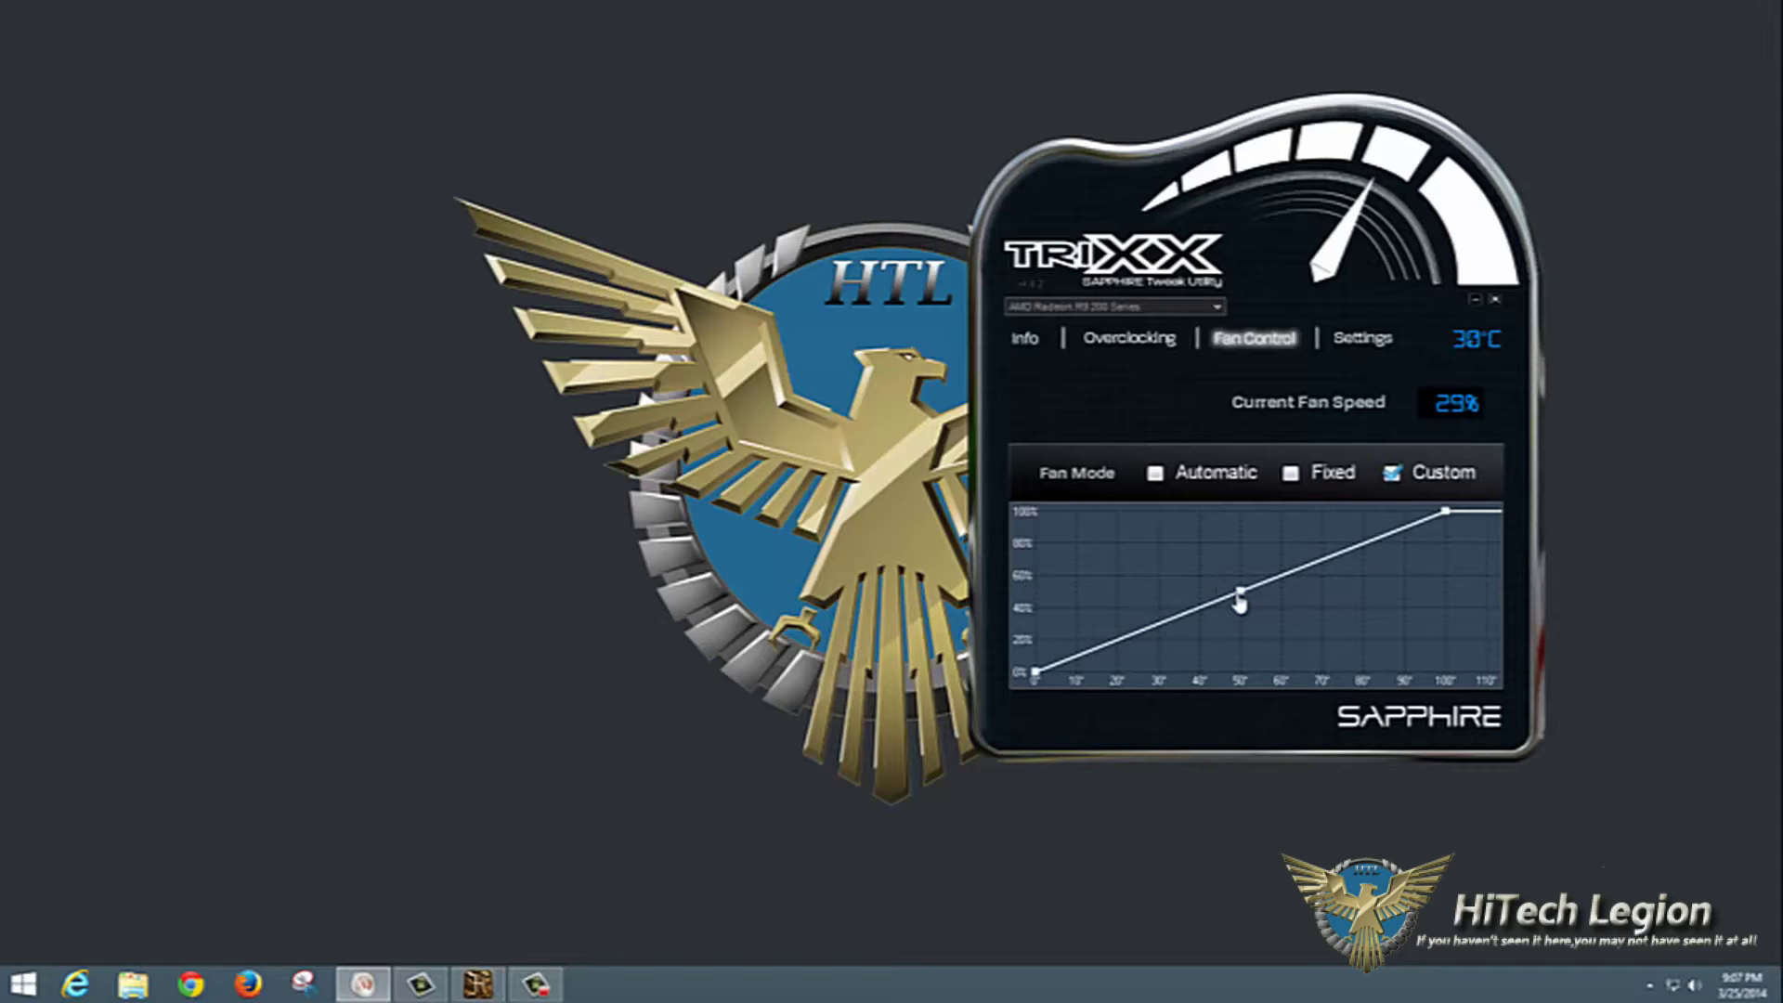
drag(1241, 595, 1407, 511)
click(1337, 549)
click(1400, 517)
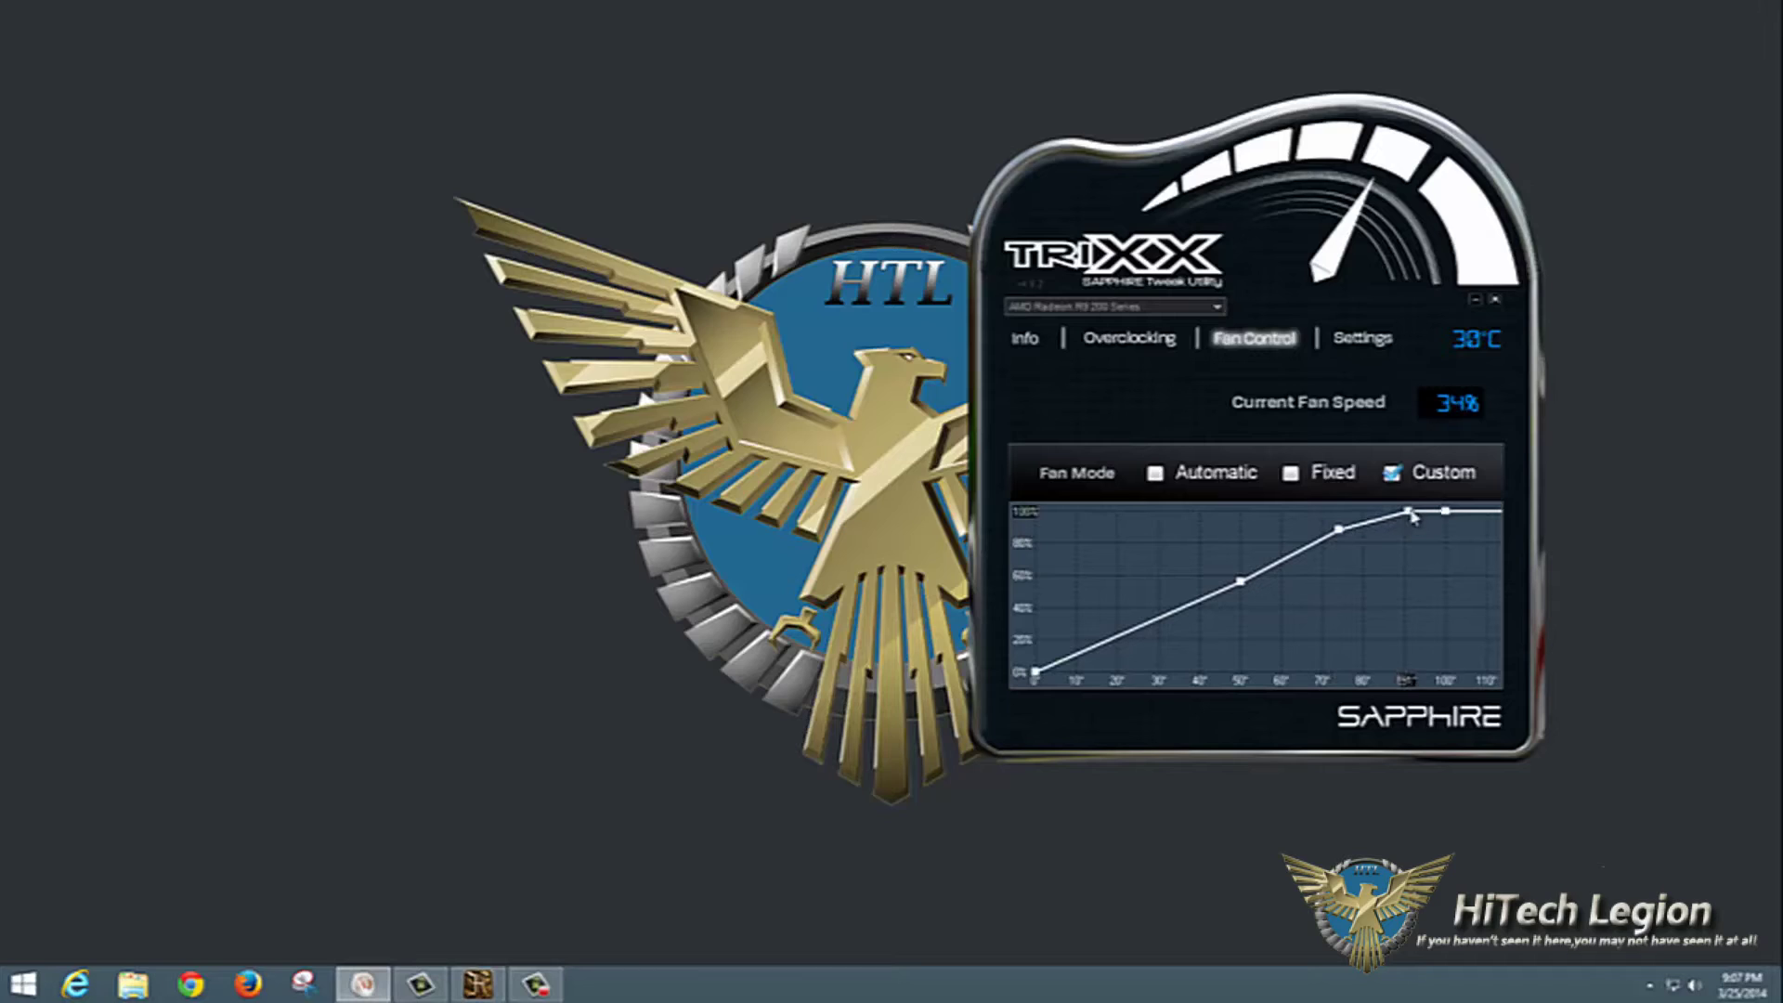
click(1469, 512)
click(1489, 509)
click(1156, 474)
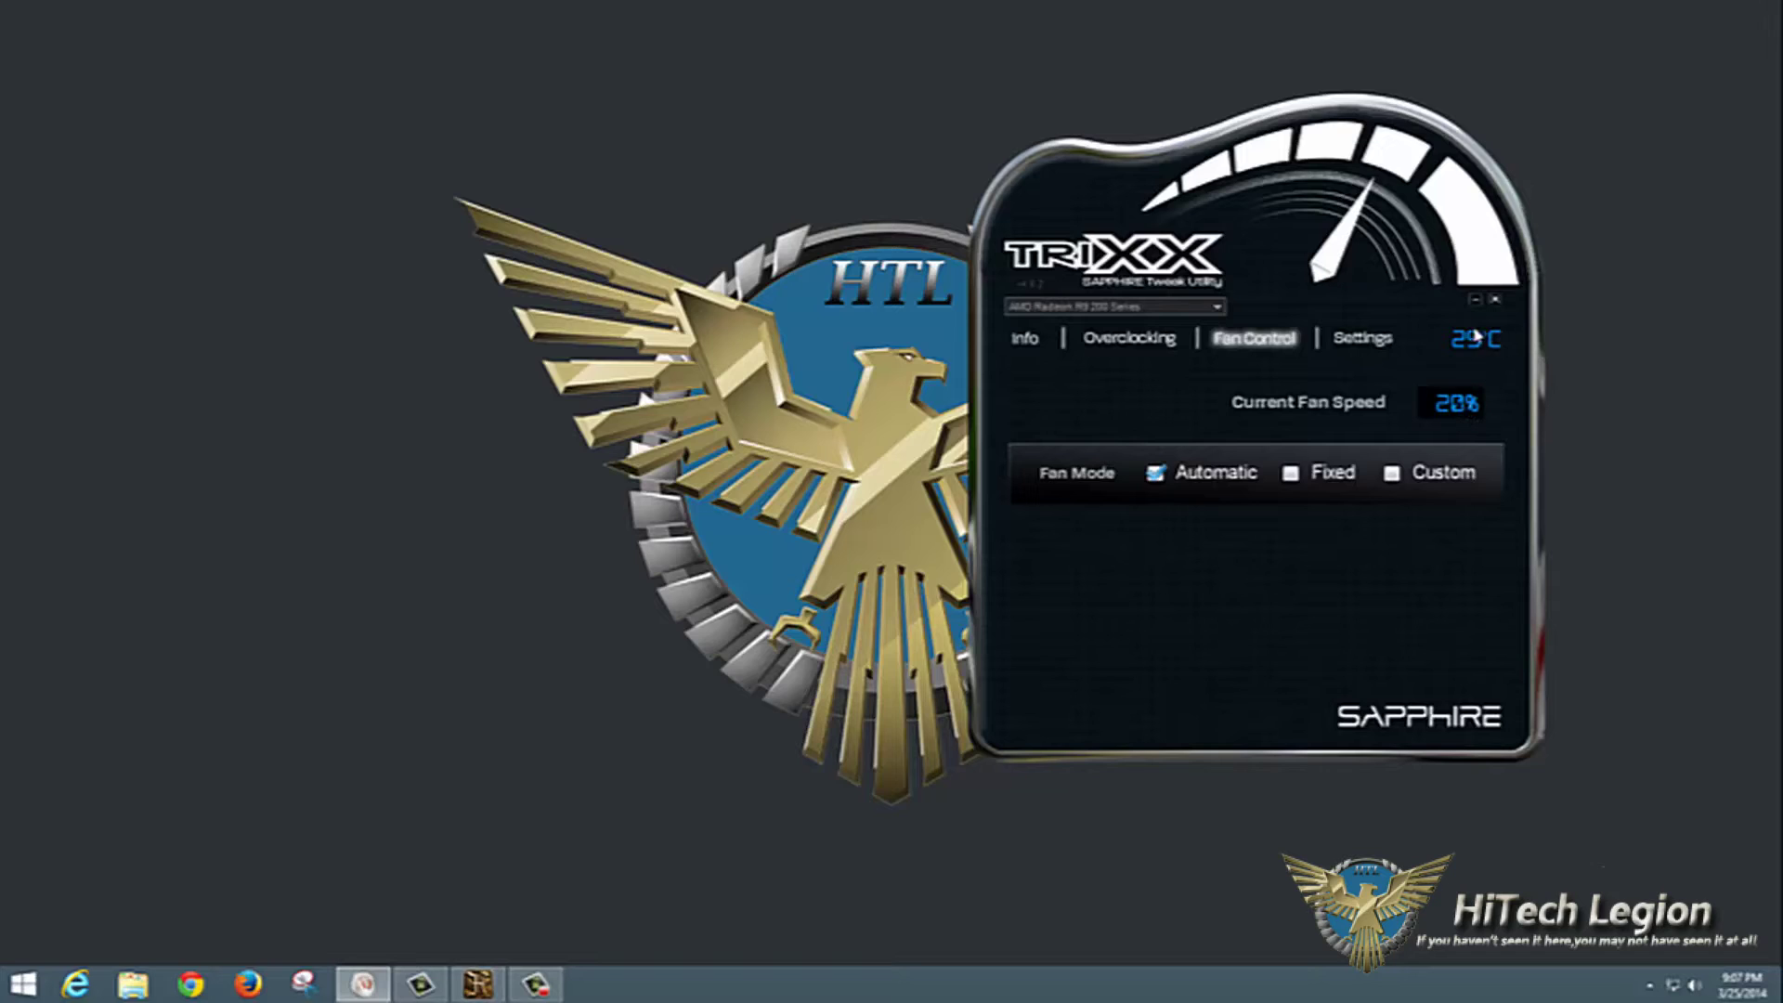
click(1362, 342)
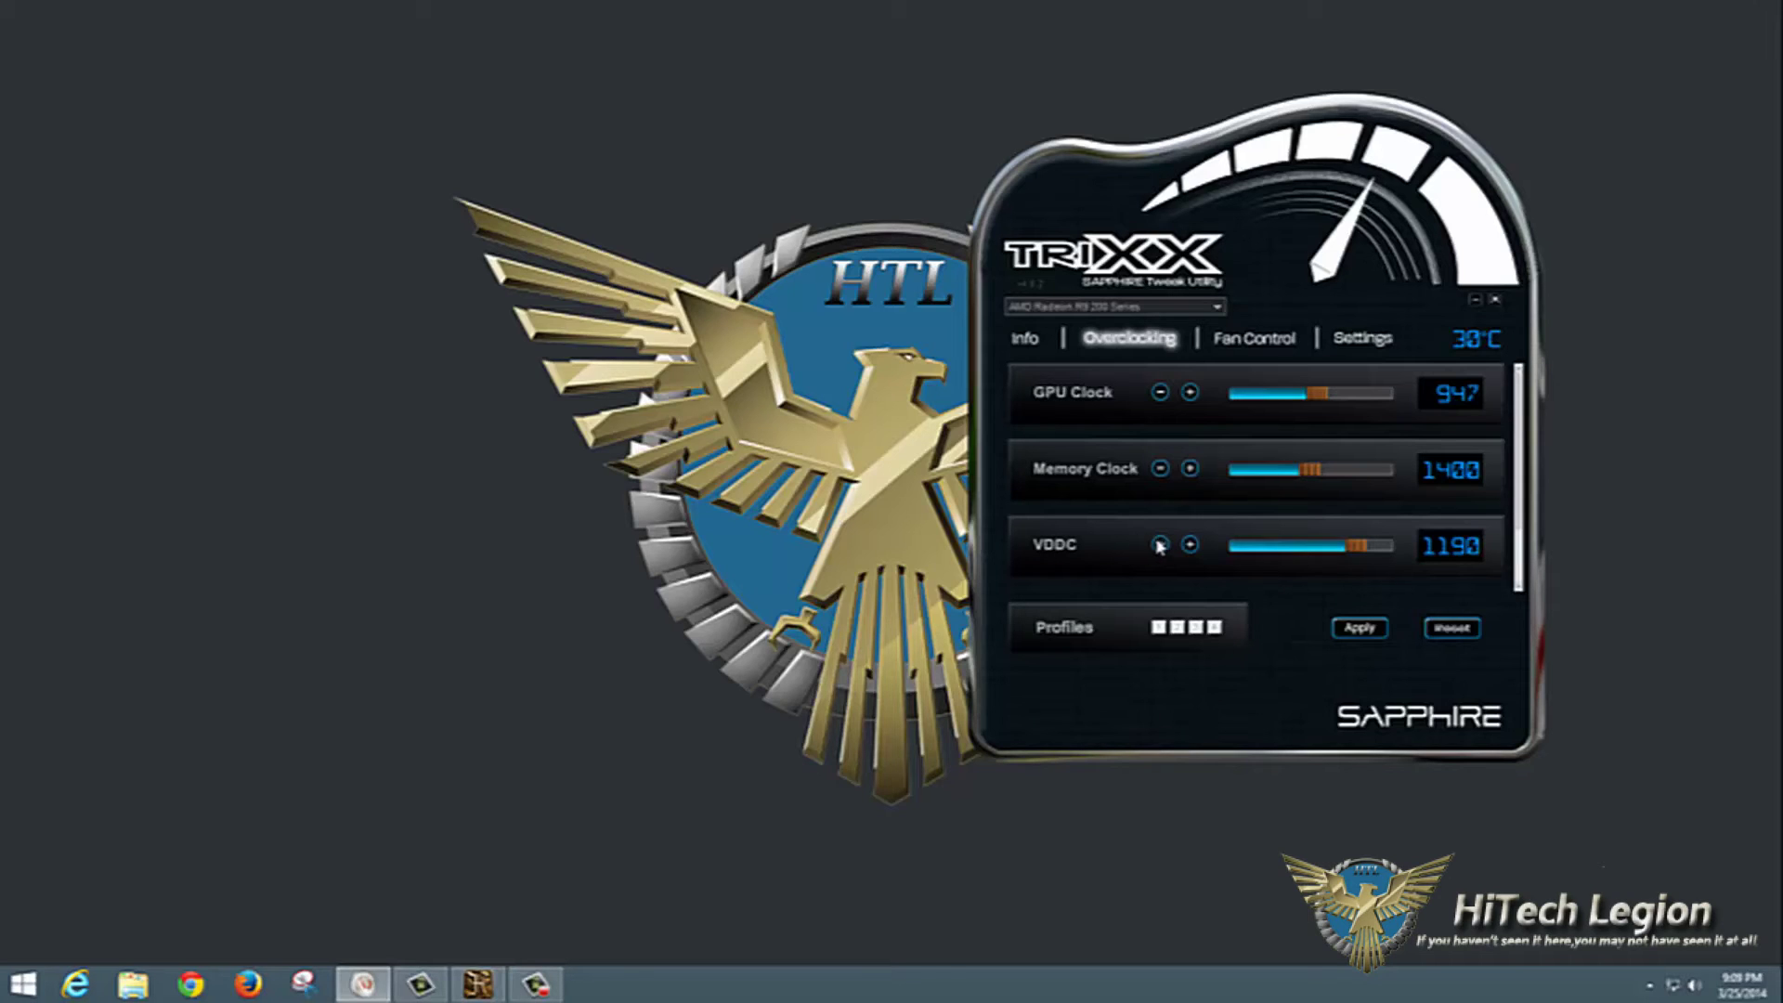
Step: Reset the GPU clock and voltage to their default values
click(1453, 635)
Step: Enter a 1043 MHz GPU clock and 1525 MHz memory clock and apply them
click(1456, 402)
text(1043)
click(1454, 472)
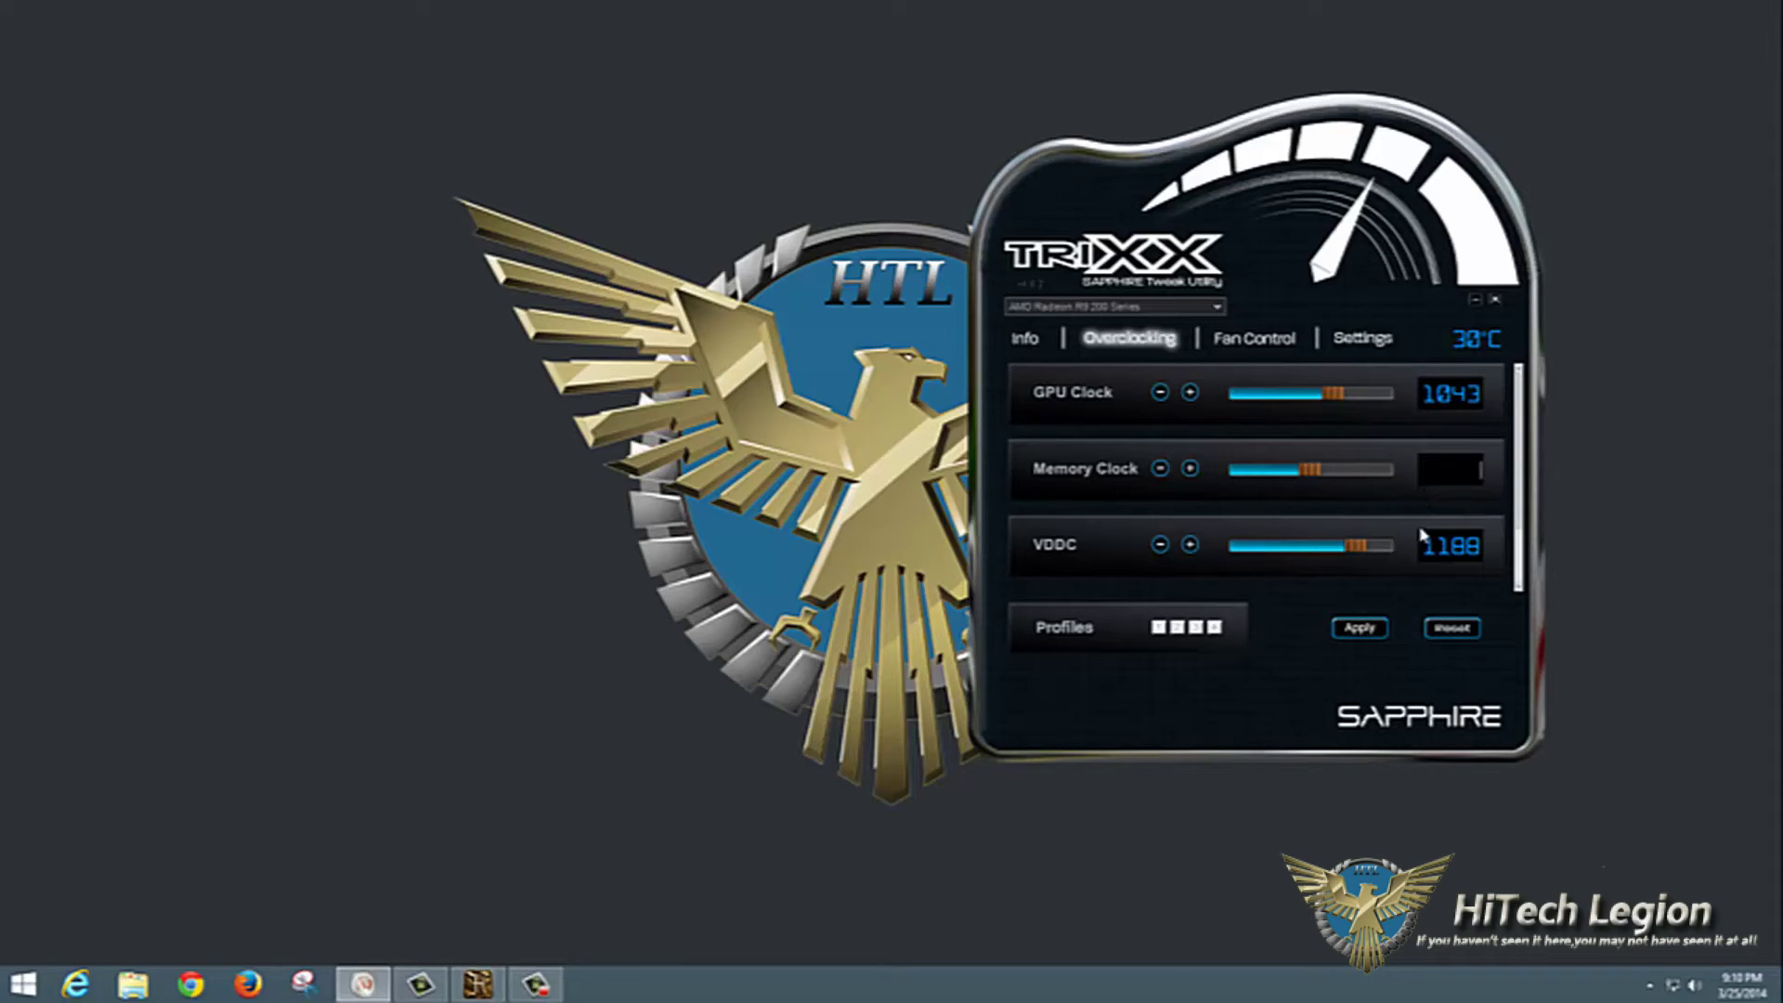
text(1525)
click(1361, 632)
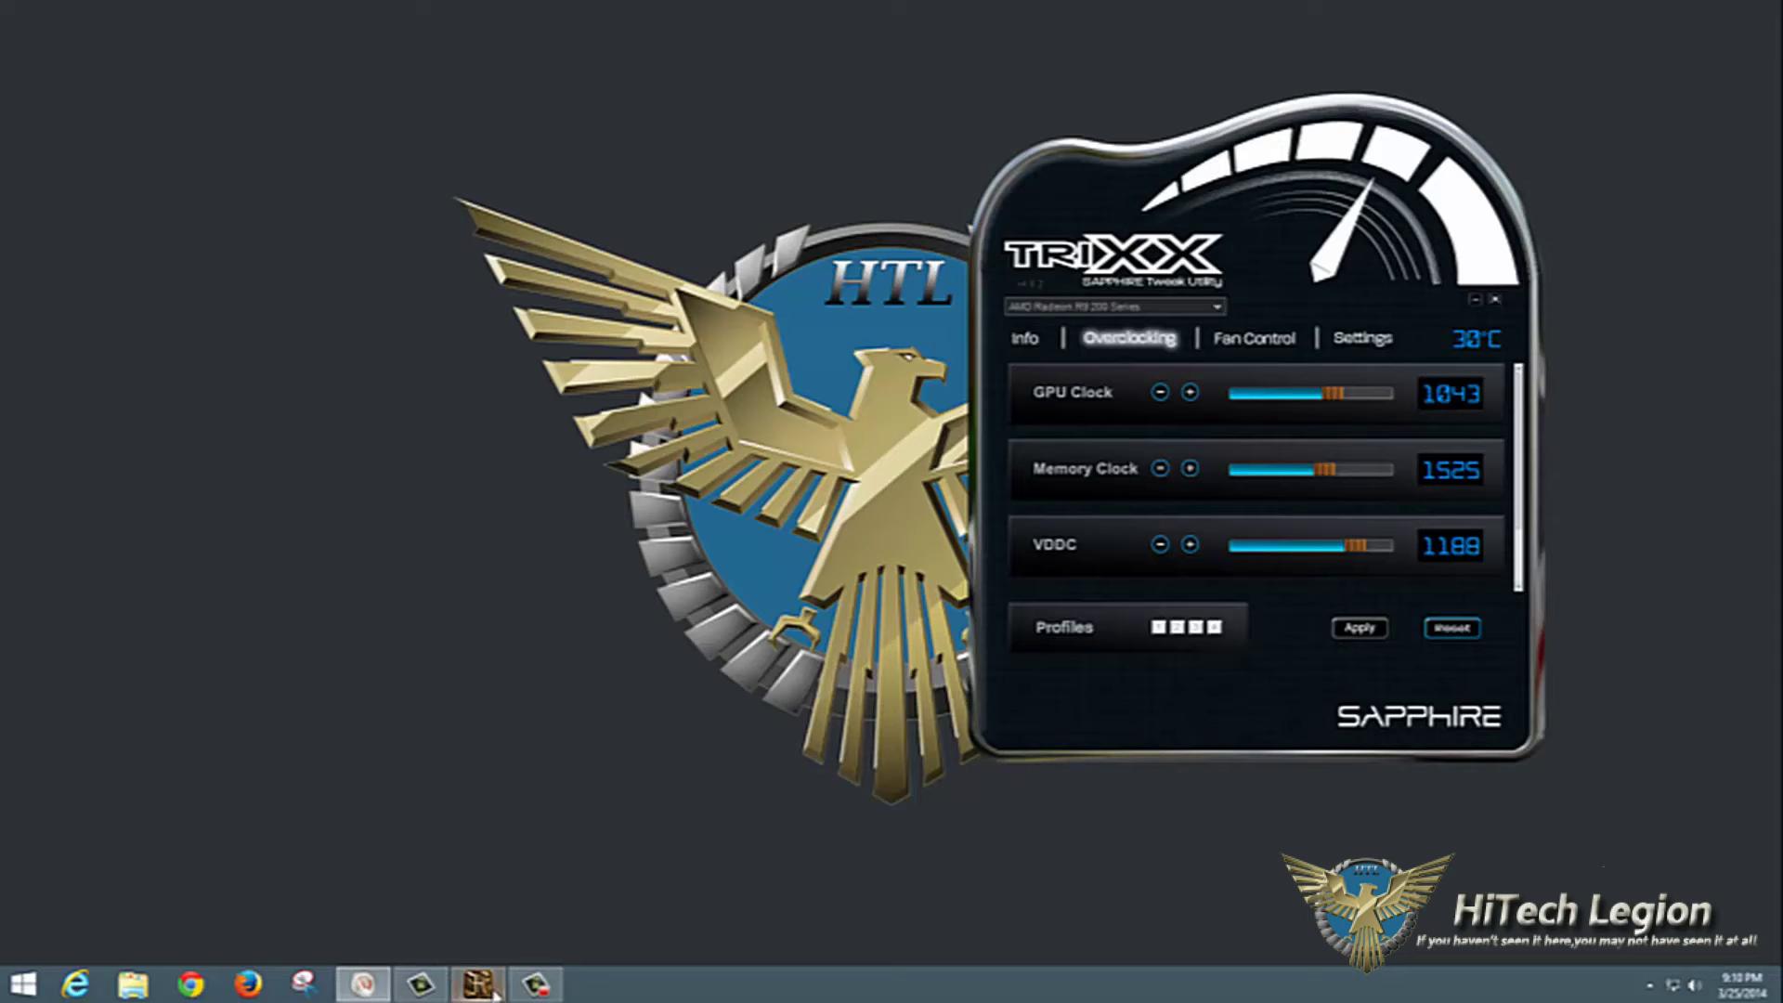
Step: Run the Heaven demo at 1920x1080, Ultra quality, Extreme tessellation, leaving TriXX visible
mouse_move(494, 992)
click(572, 898)
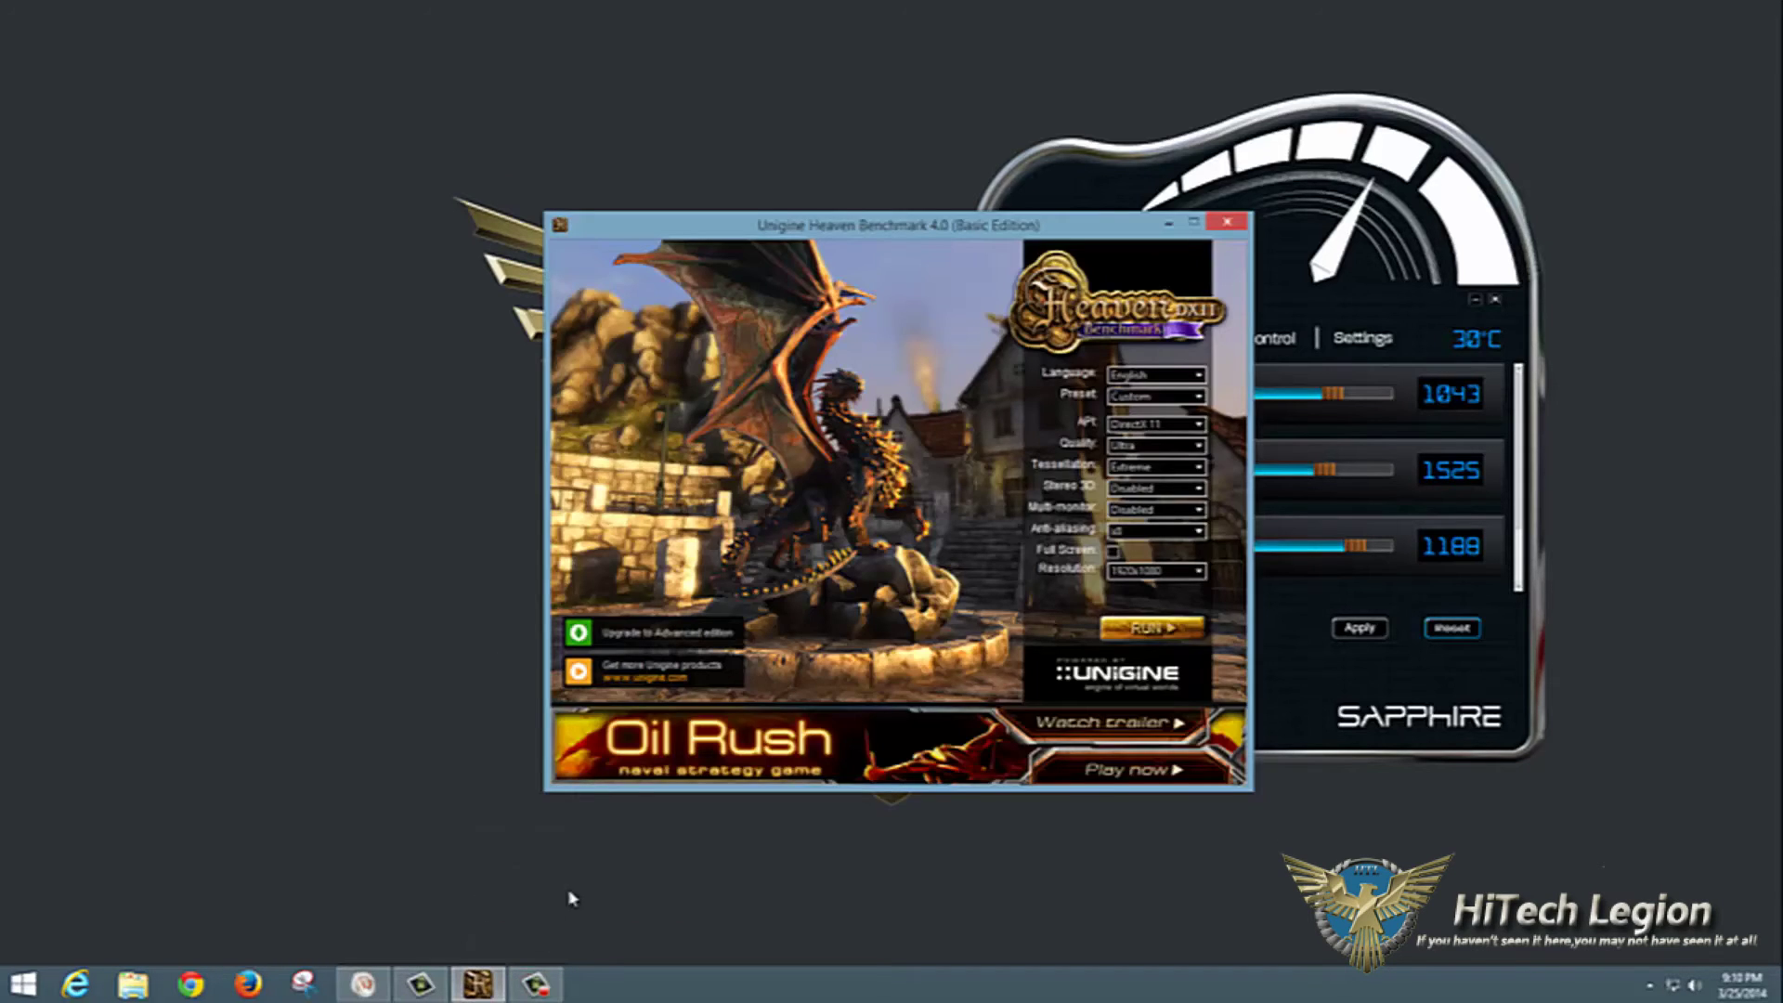
drag(767, 225, 410, 132)
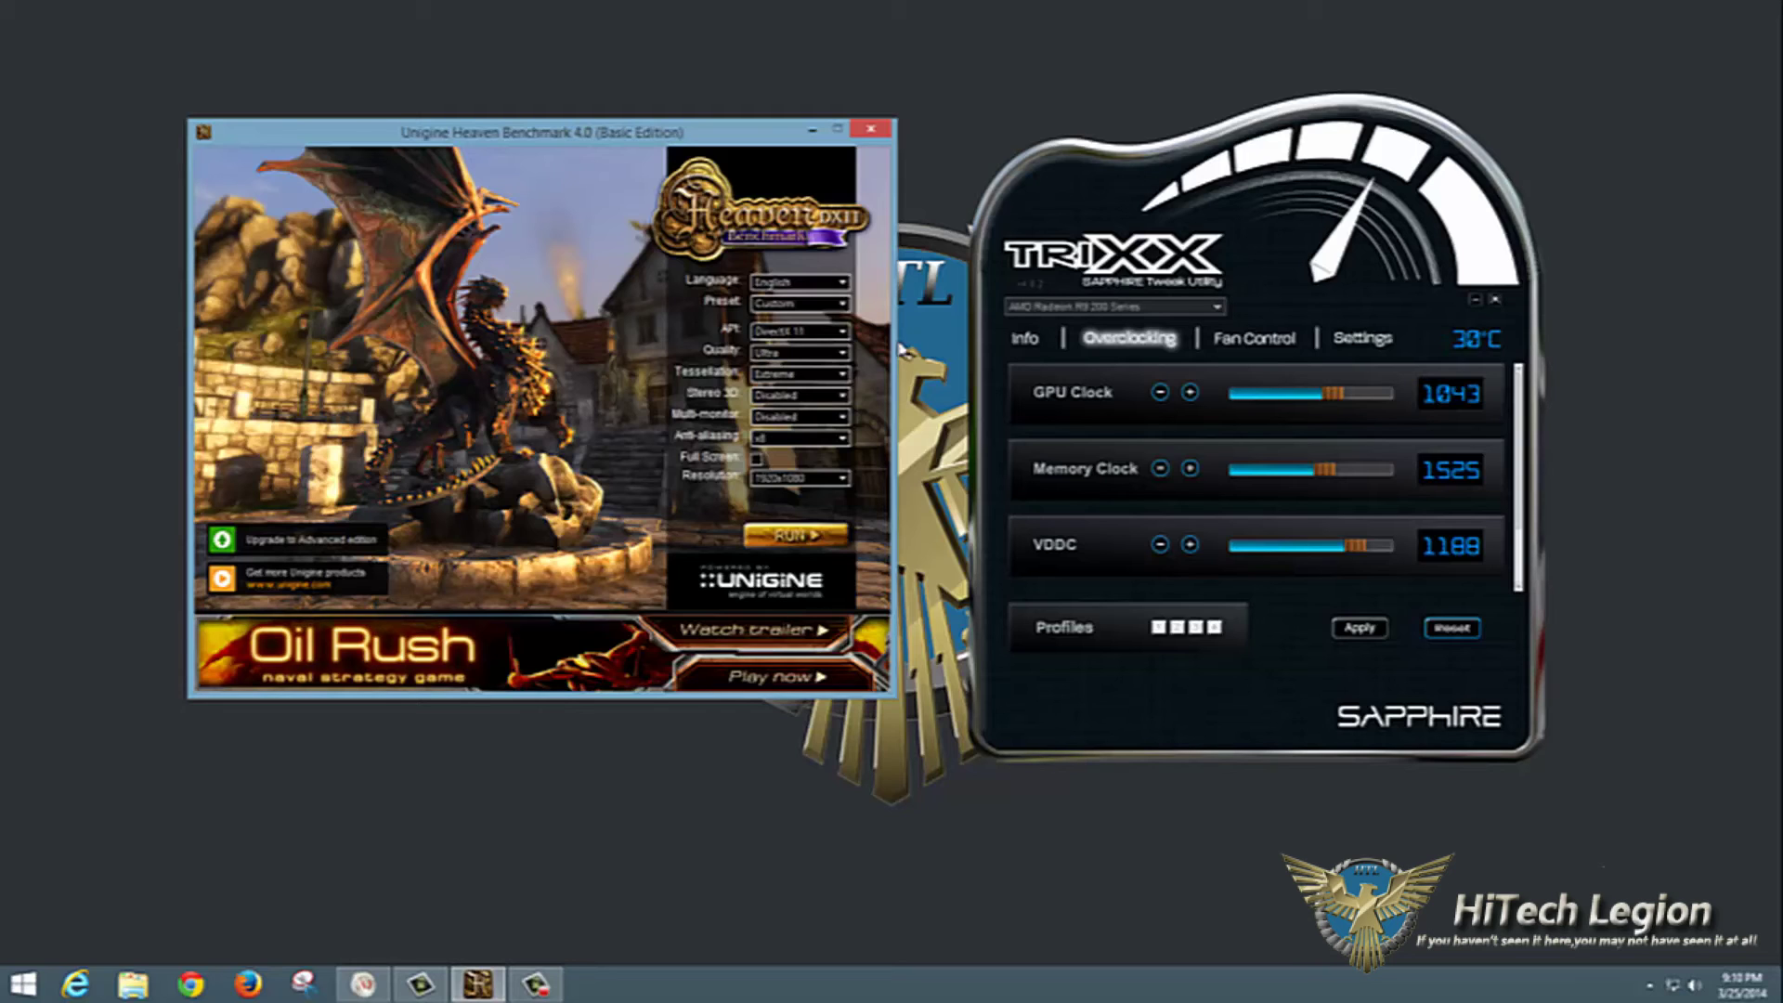
click(842, 479)
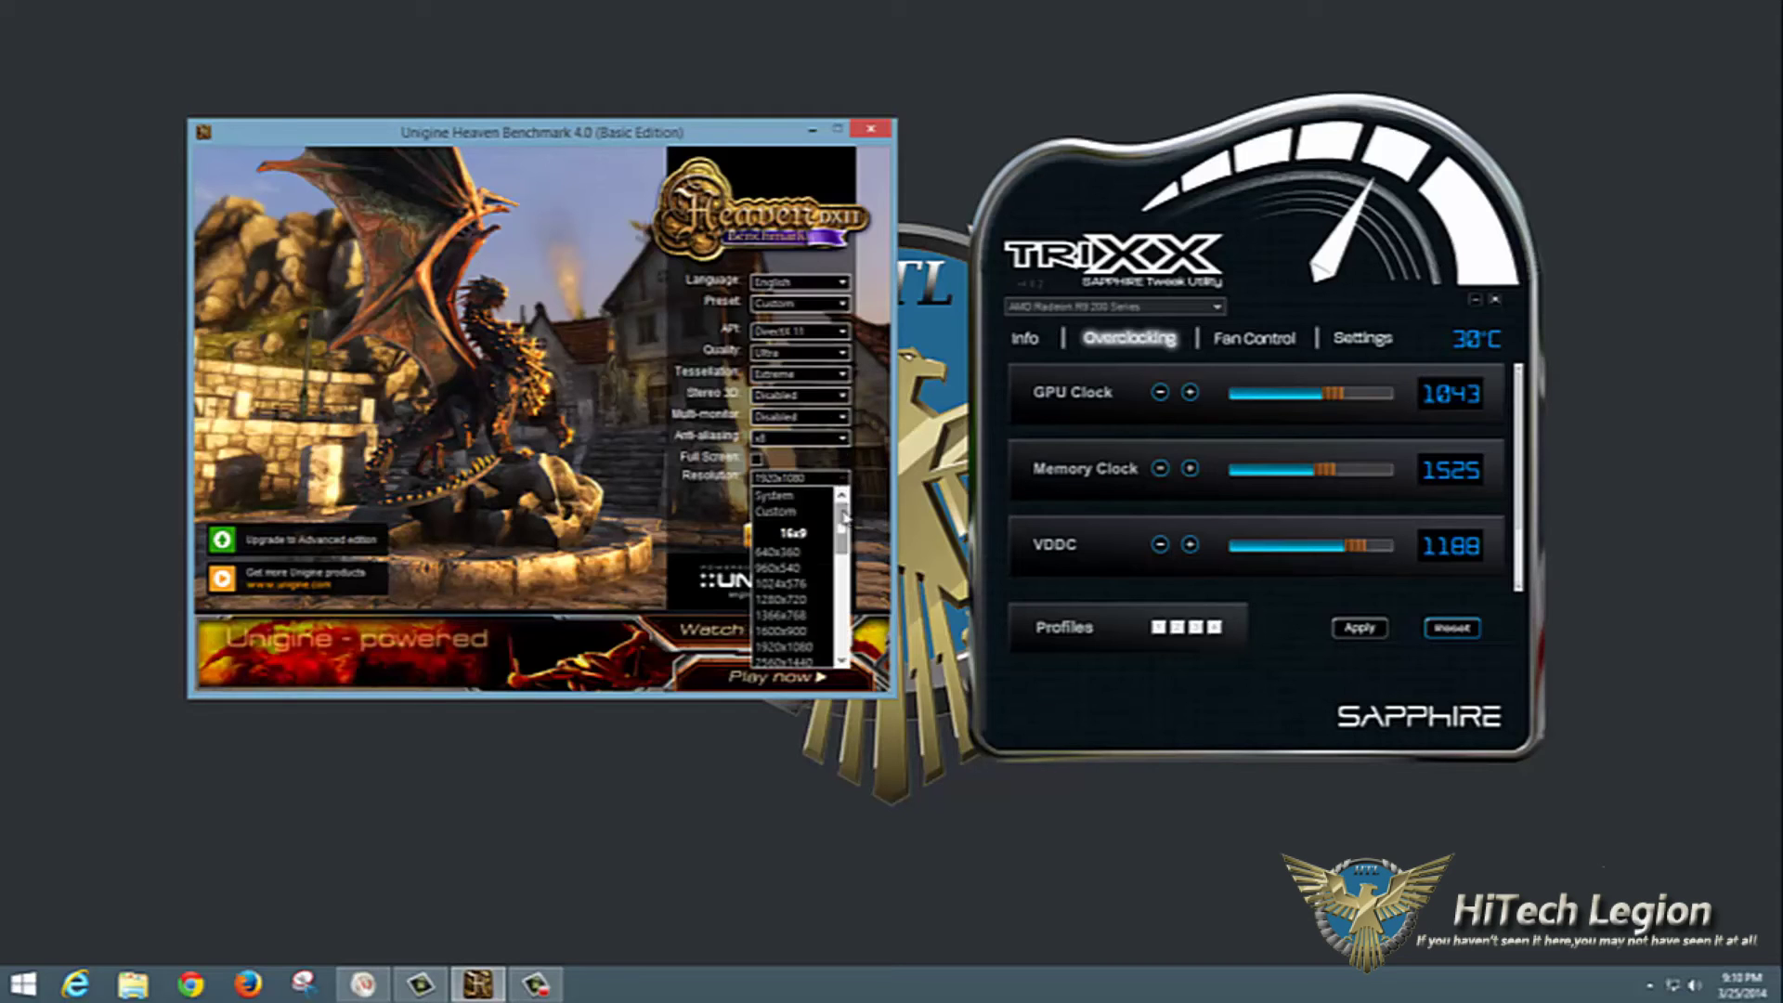
click(525, 282)
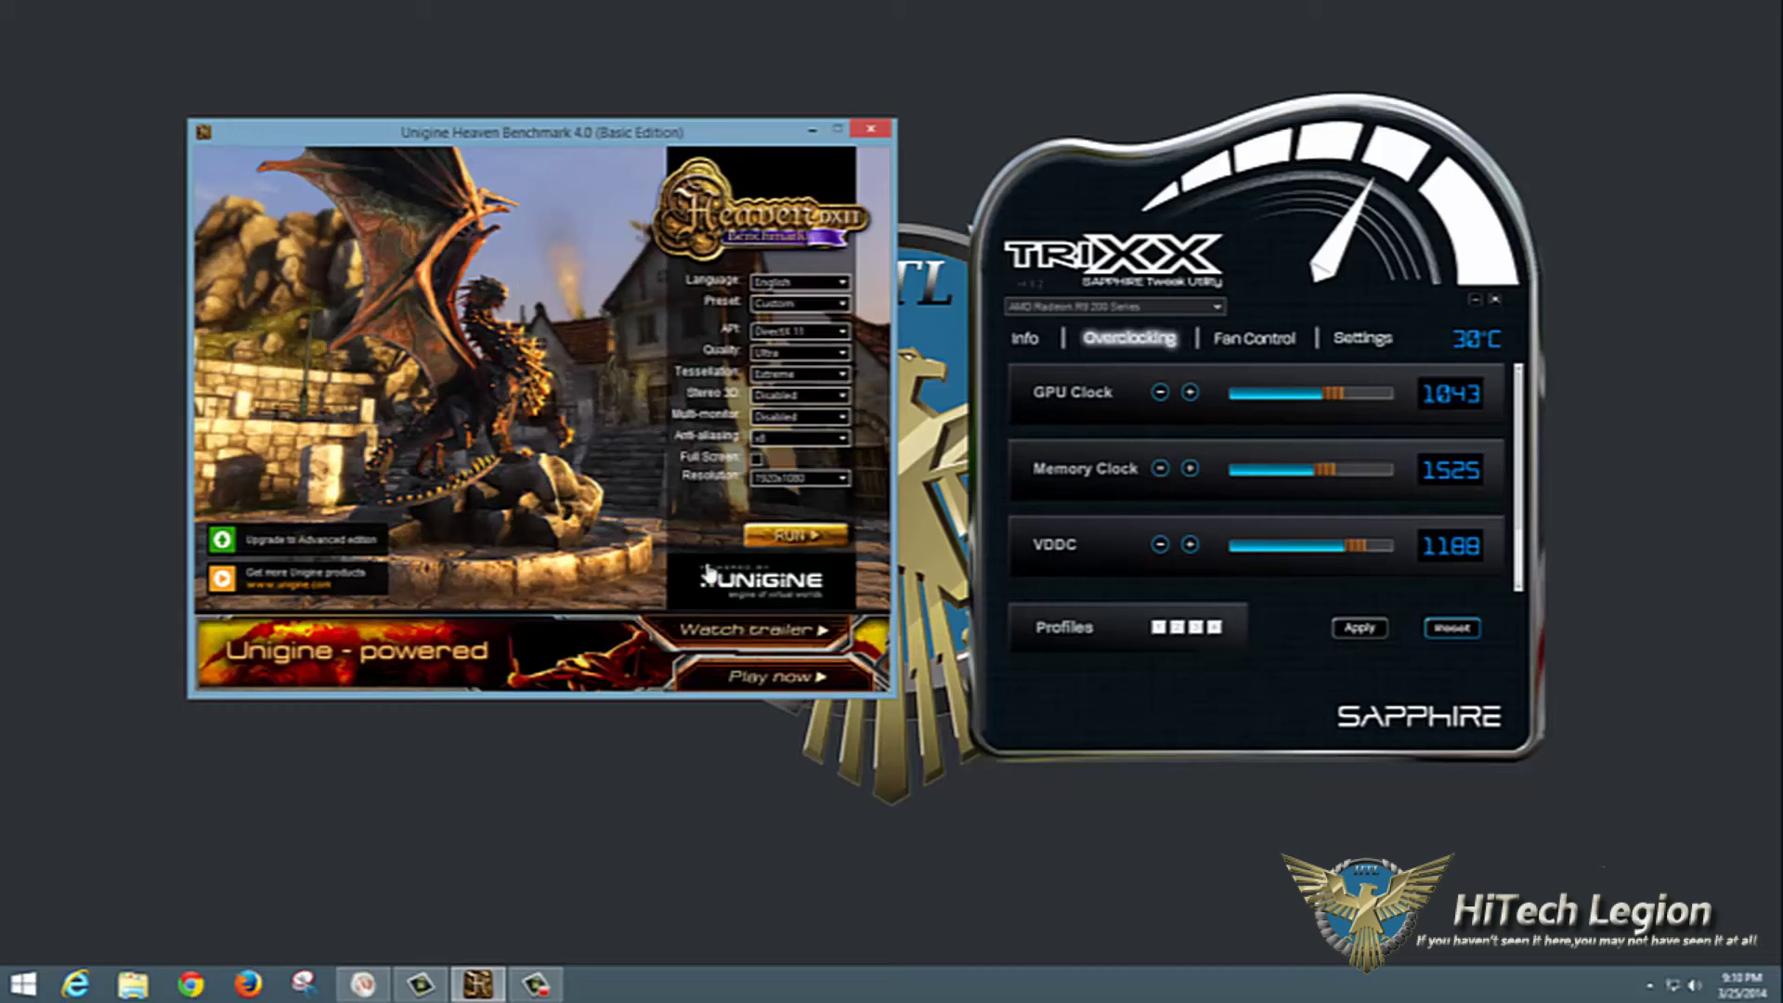
click(776, 555)
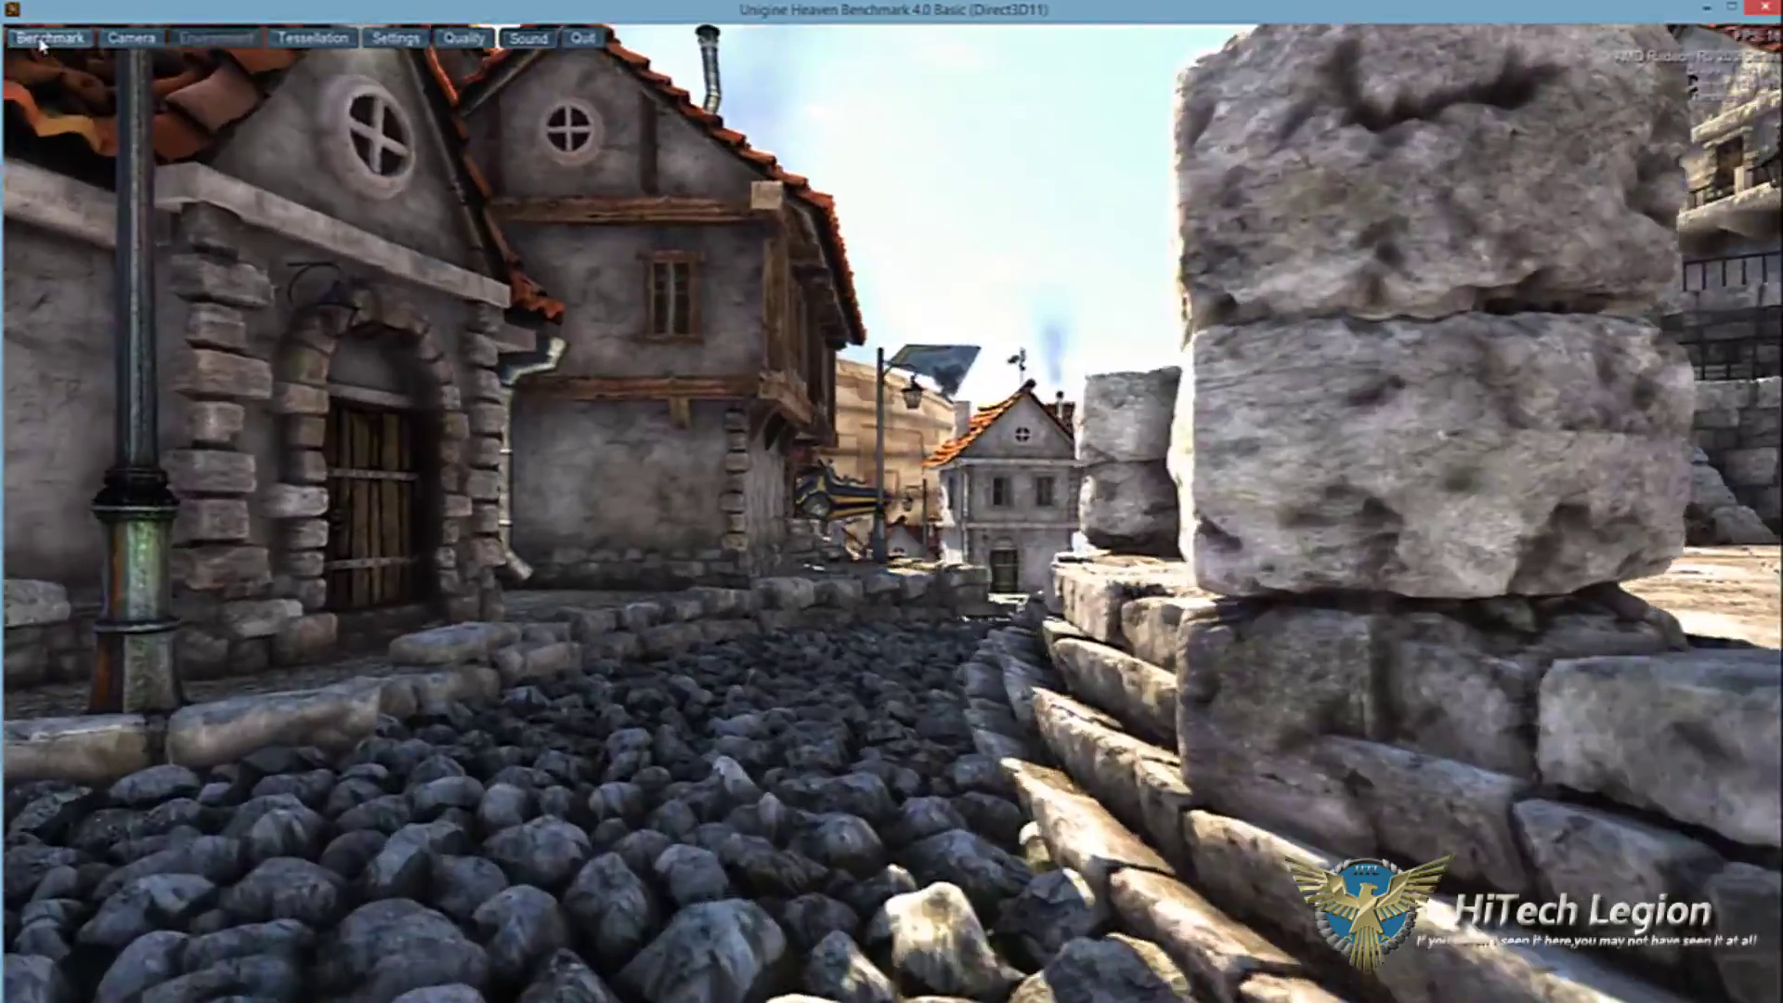
Step: Start the timed Heaven benchmark run from the toolbar's Benchmark button
click(42, 41)
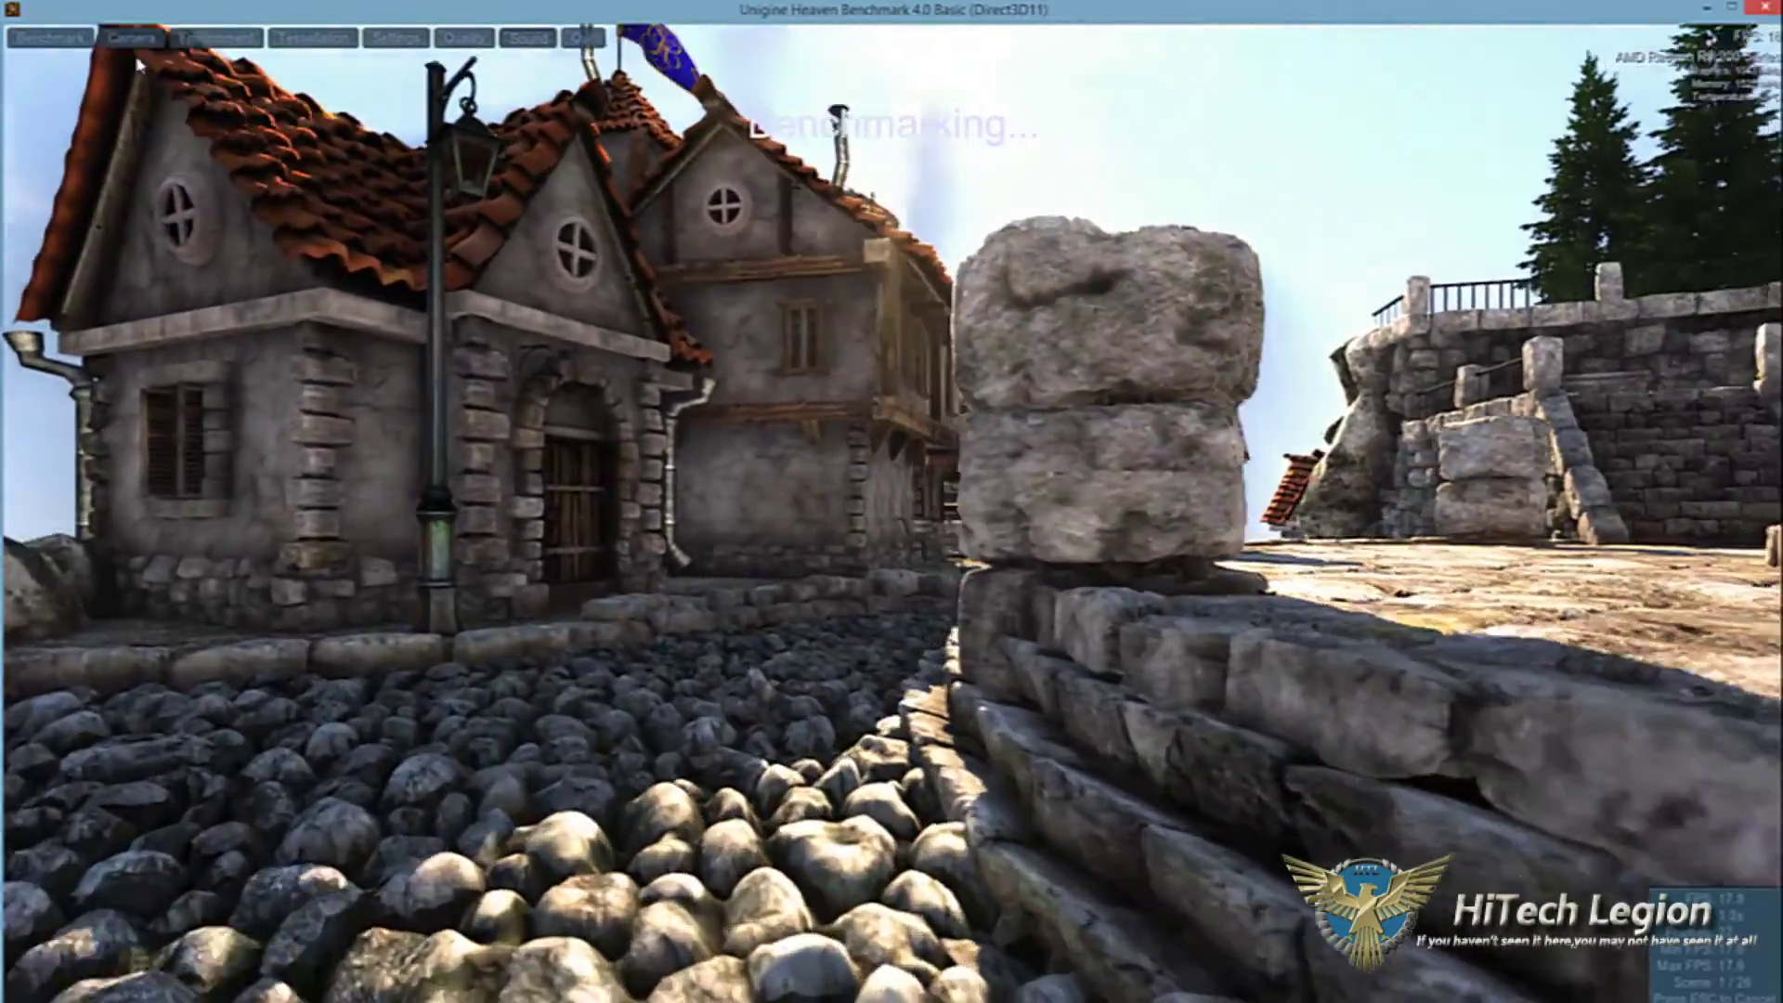